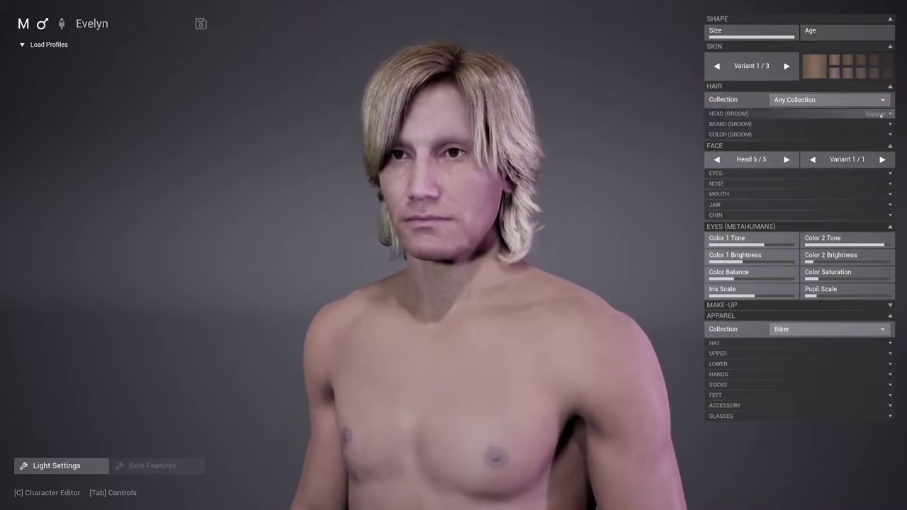
# - Expand the HEAD and BEARD groom lists, then try the curly bun and short blond hairstyles
pyautogui.click(890, 114)
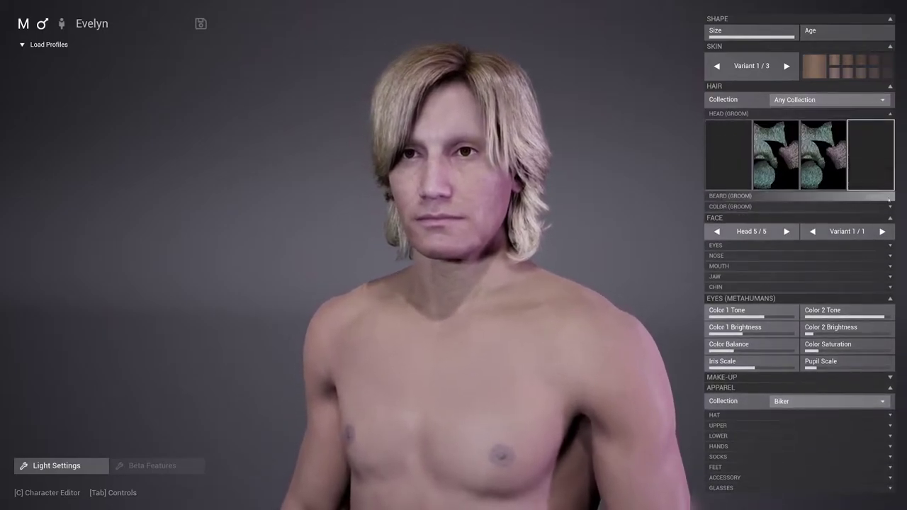
pyautogui.click(891, 194)
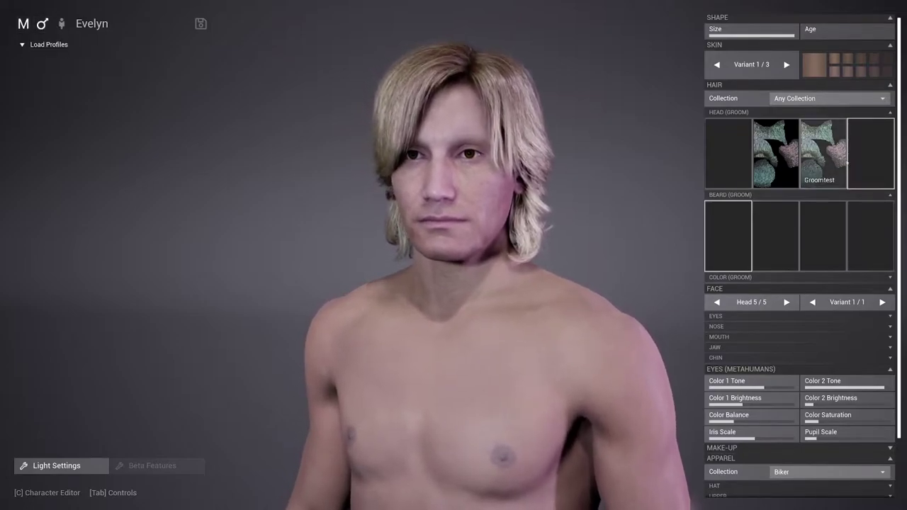
pyautogui.click(829, 167)
pyautogui.click(801, 156)
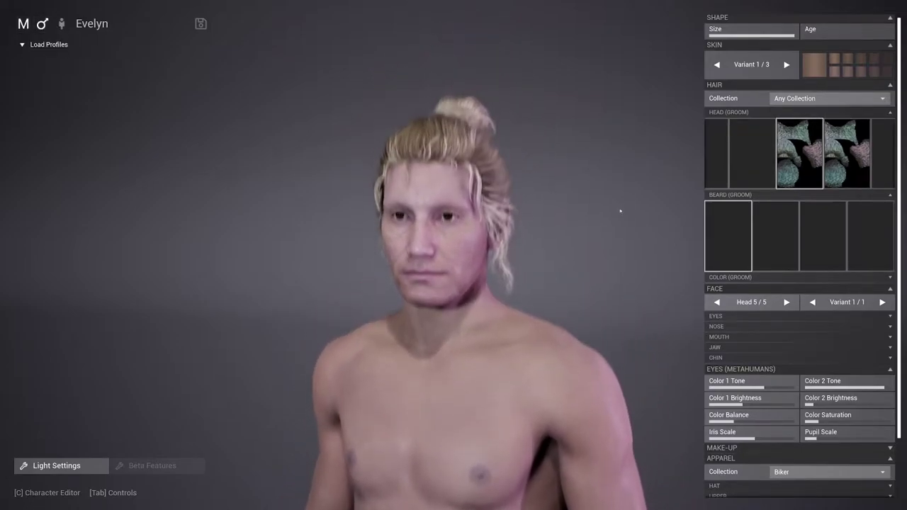
pyautogui.click(777, 165)
# - Cycle through the long blond, mohawk and bun hairstyles, ending on short blond
pyautogui.click(777, 165)
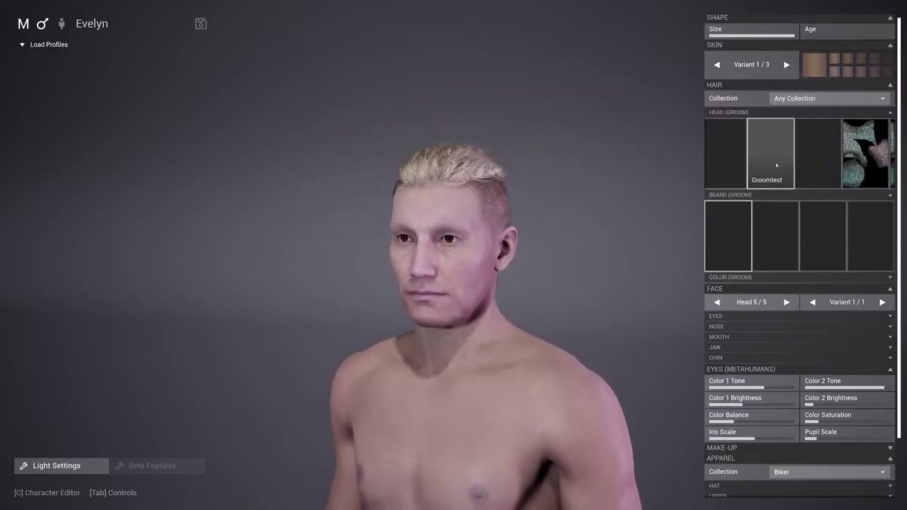
pyautogui.click(777, 165)
pyautogui.click(777, 165)
pyautogui.click(777, 166)
pyautogui.click(777, 165)
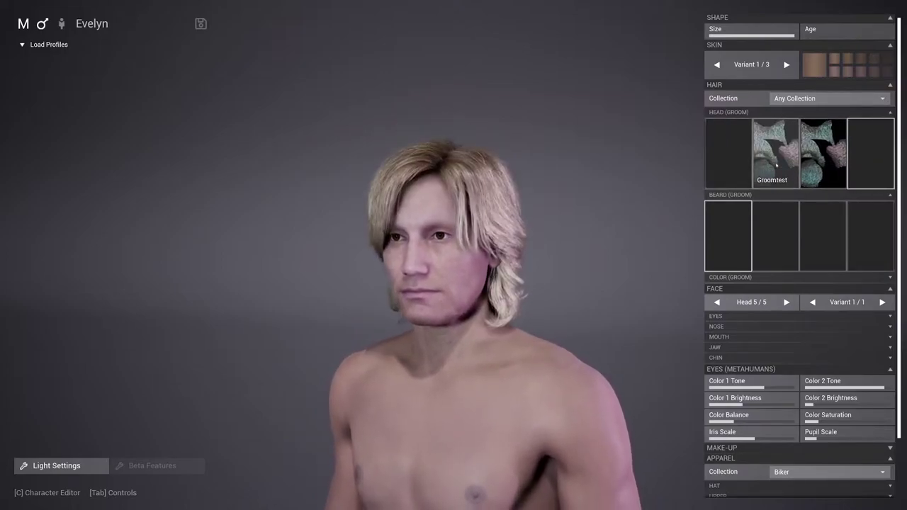
pyautogui.click(833, 167)
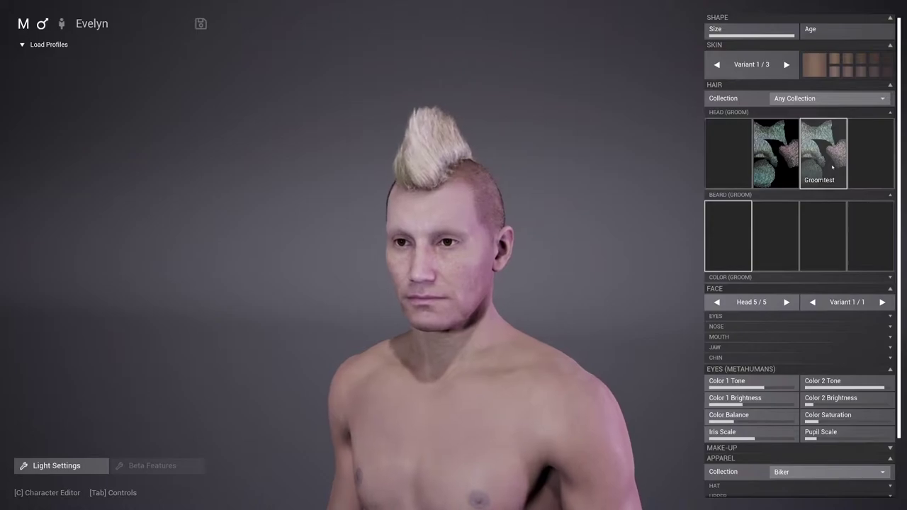
pyautogui.click(833, 168)
pyautogui.click(833, 167)
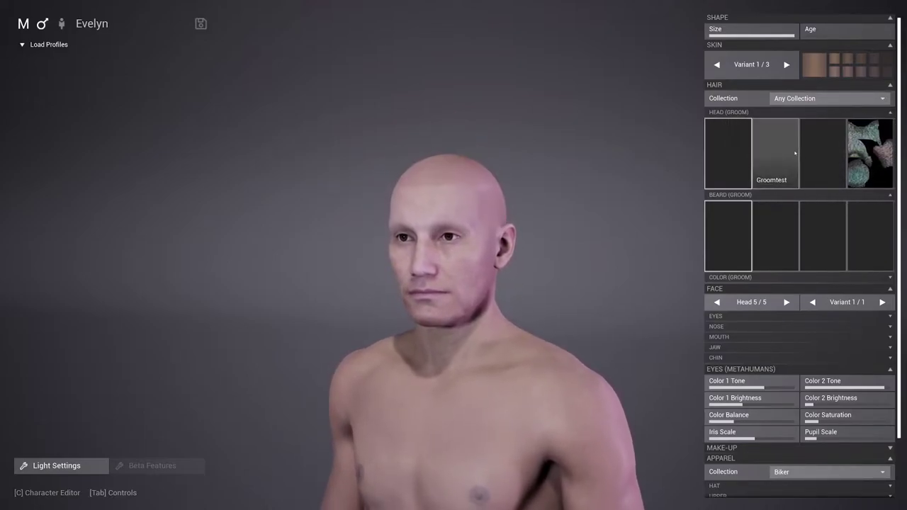
# - Give the character short blond hair and step the MetaHuman head to 3 of 5
pyautogui.click(795, 152)
pyautogui.click(786, 302)
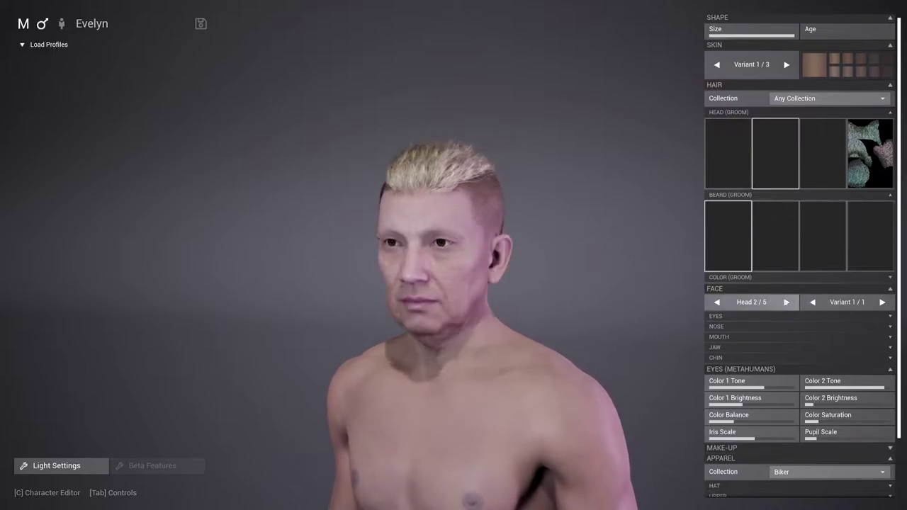
pyautogui.click(786, 302)
pyautogui.click(786, 302)
pyautogui.click(786, 302)
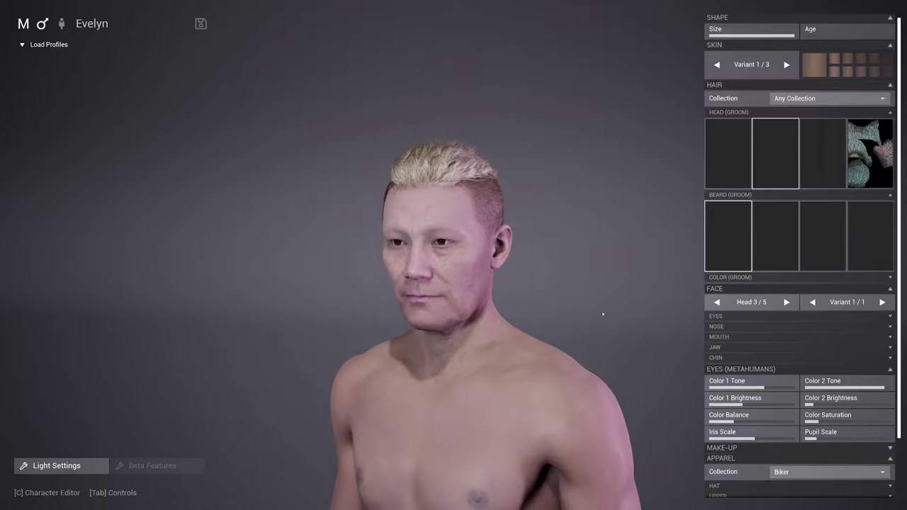
# - Raise the Color 1 eye brightness and increase the Iris Scale
pyautogui.scroll(3, 606, 309)
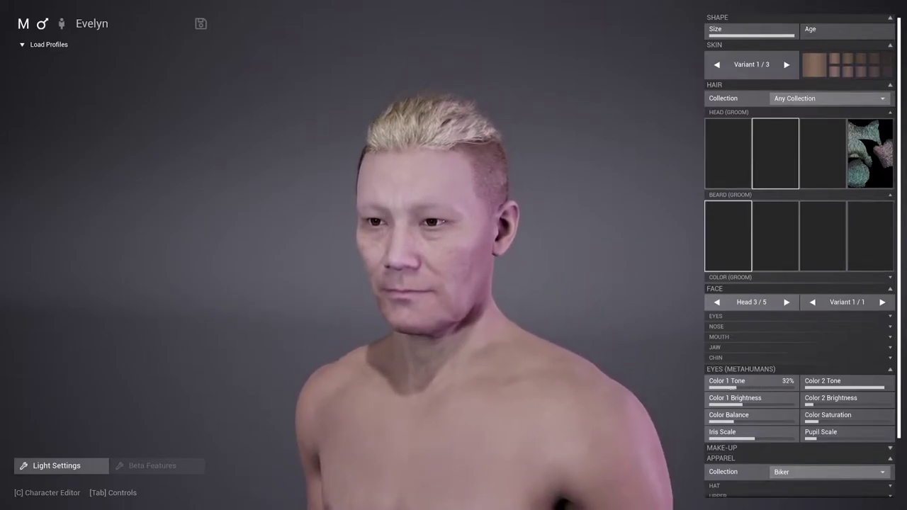
pyautogui.moveTo(753, 403)
pyautogui.mouseDown()
pyautogui.moveTo(782, 404)
pyautogui.moveTo(760, 404)
pyautogui.mouseUp()
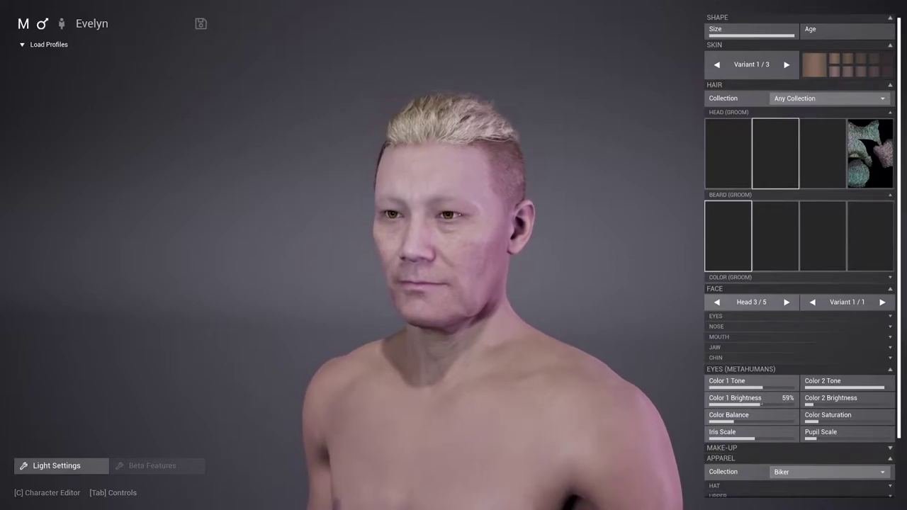
pyautogui.moveTo(765, 441); pyautogui.dragTo(749, 421)
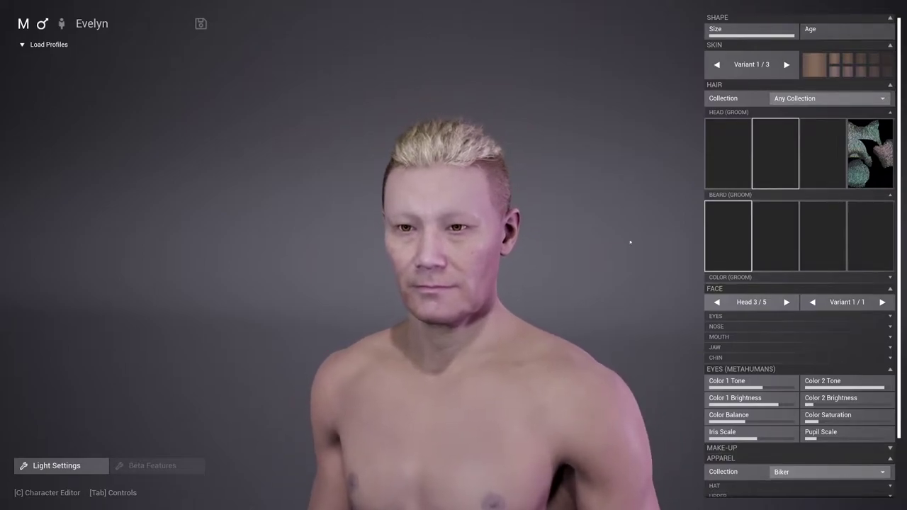
# - Stop the play session and browse to Content > CharacterEditor > Base
pyautogui.press('F11')
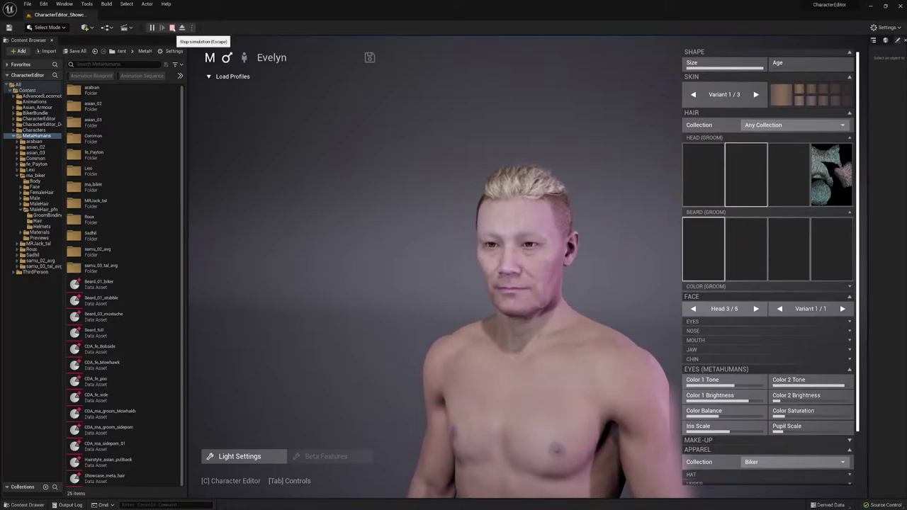
pyautogui.click(171, 27)
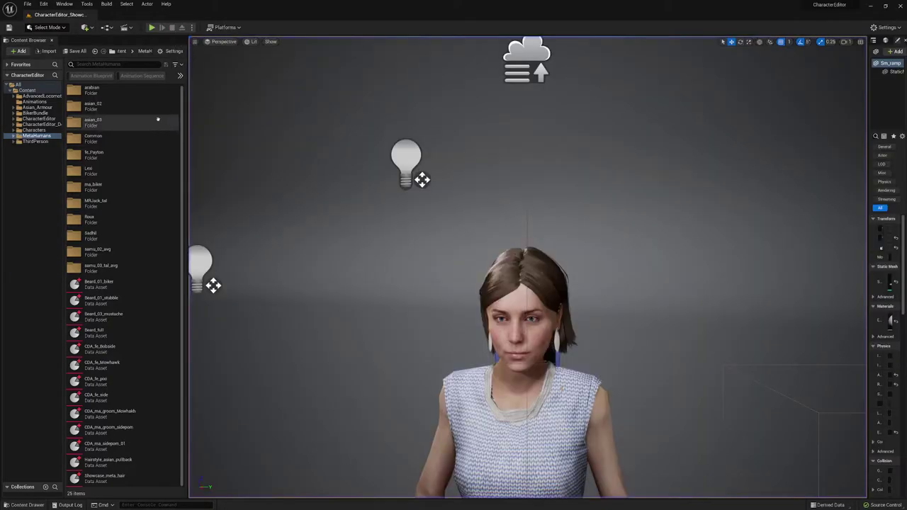
pyautogui.doubleClick(39, 119)
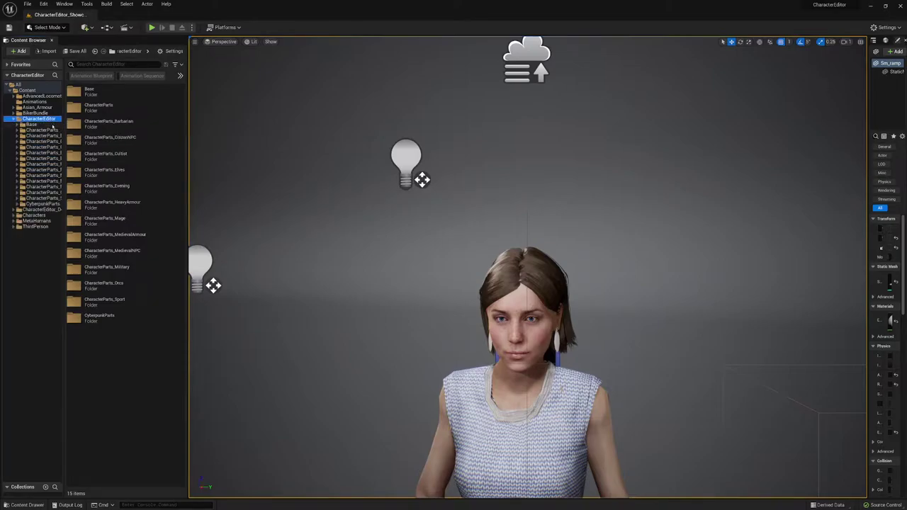
pyautogui.doubleClick(43, 125)
# - Open DT_AnatomyProfiles_V8 from the DataTables folder in a maximized window
pyautogui.click(47, 141)
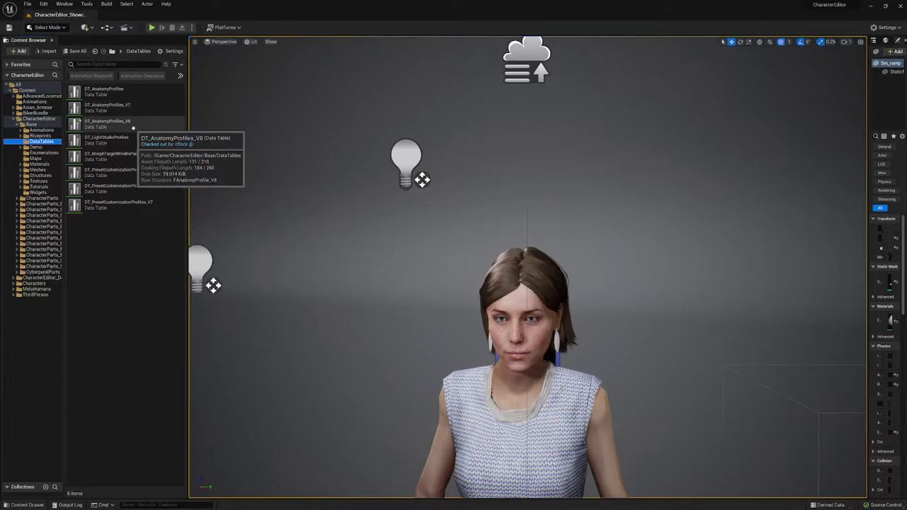
pyautogui.click(134, 126)
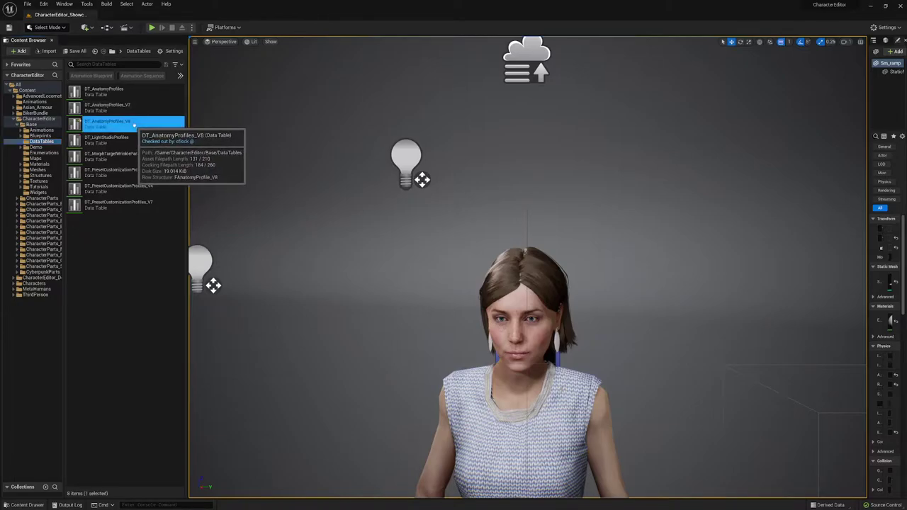
pyautogui.doubleClick(134, 126)
pyautogui.doubleClick(667, 271)
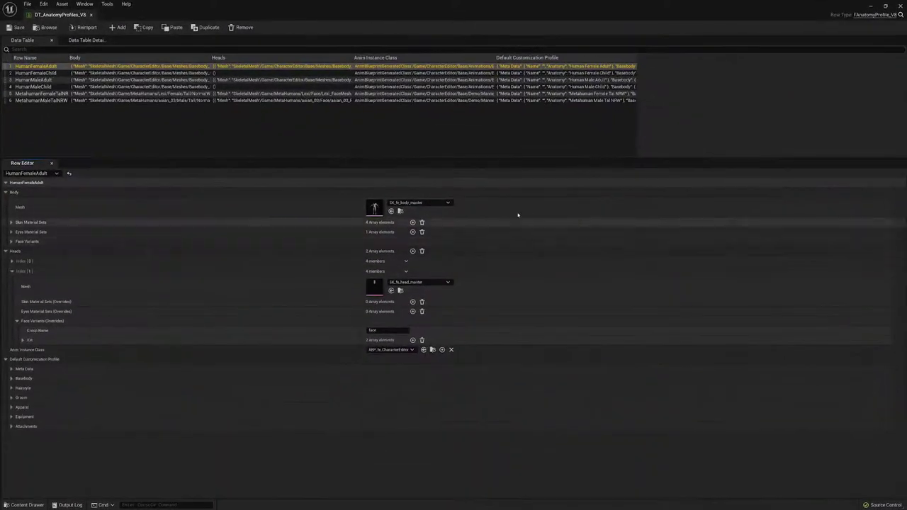
# - Select the MetahumanMaleTallNRW row and collapse its Heads Index [1] entry
pyautogui.click(57, 94)
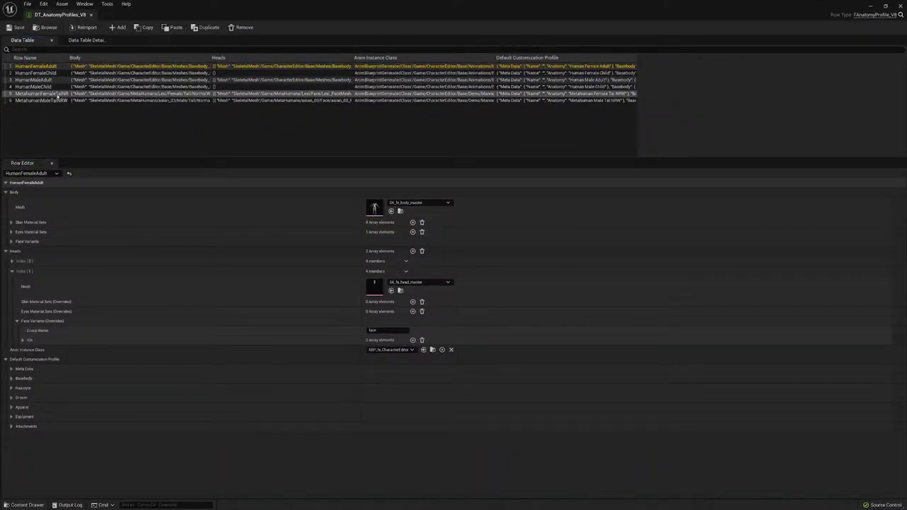
pyautogui.click(56, 101)
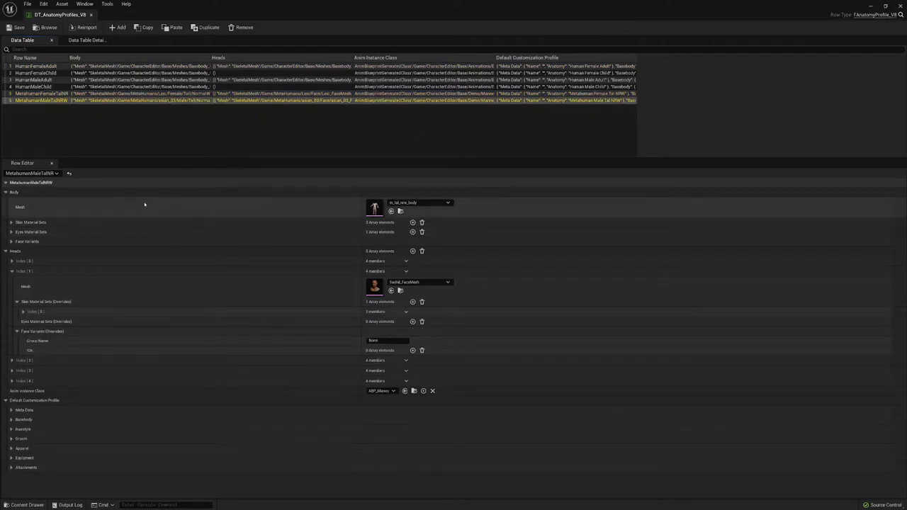
pyautogui.click(11, 271)
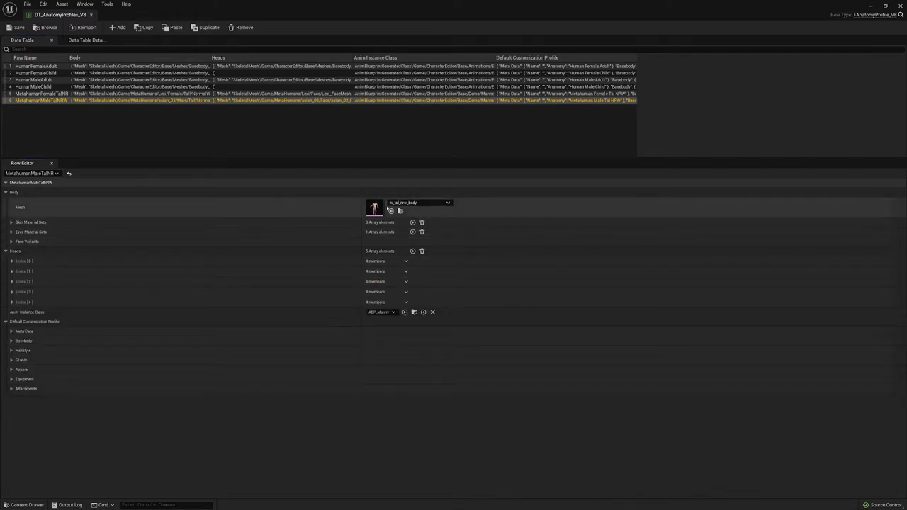
# - Expand Skin Material Sets and its three Index entries to reveal the body and head materials
pyautogui.click(11, 223)
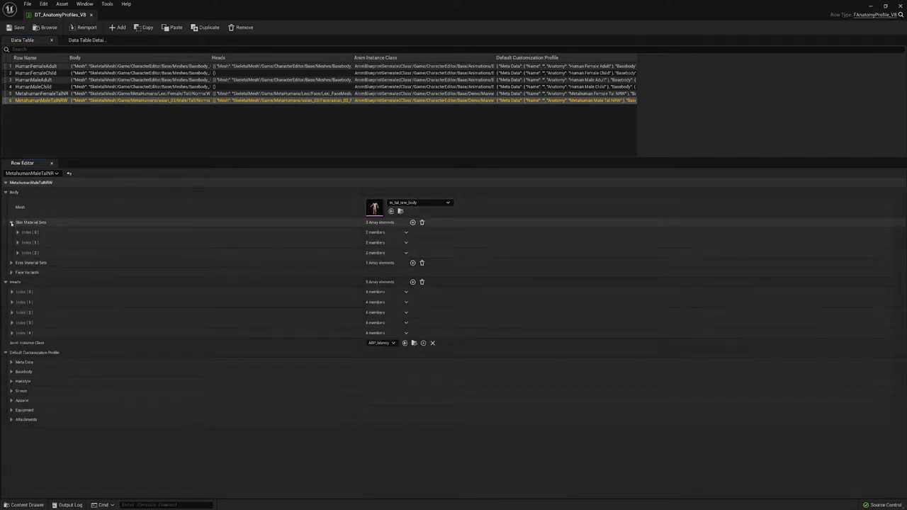
pyautogui.click(17, 232)
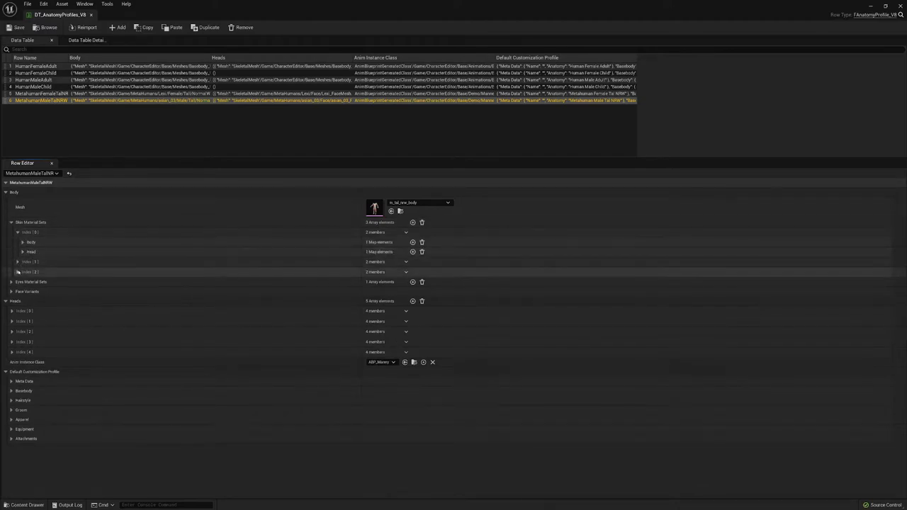
pyautogui.click(17, 261)
pyautogui.click(17, 291)
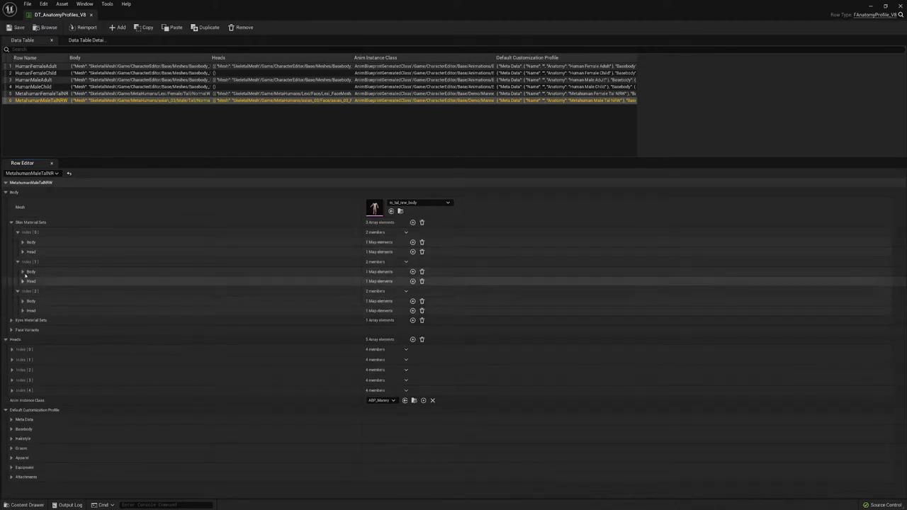
pyautogui.click(22, 242)
pyautogui.click(23, 272)
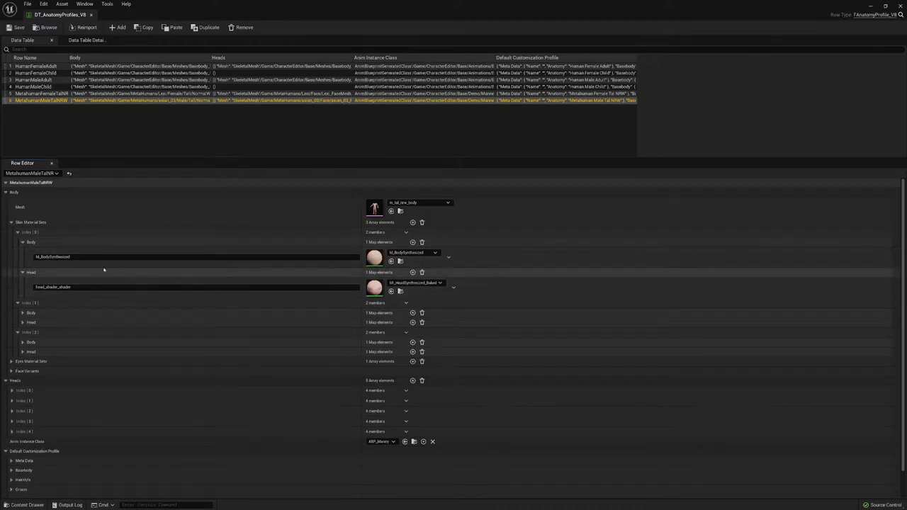
pyautogui.moveTo(70, 257); pyautogui.dragTo(48, 257)
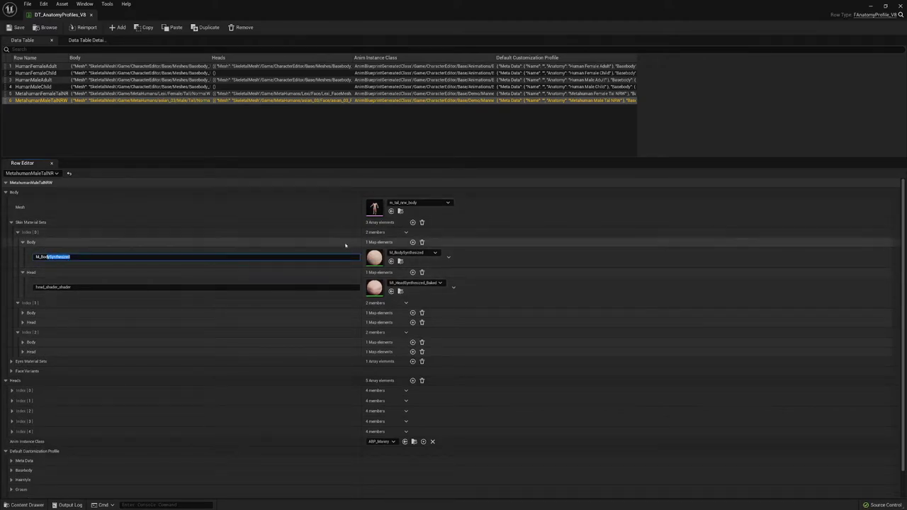
# - Add a fourth skin material set containing a new body entry and a head entry
pyautogui.click(412, 223)
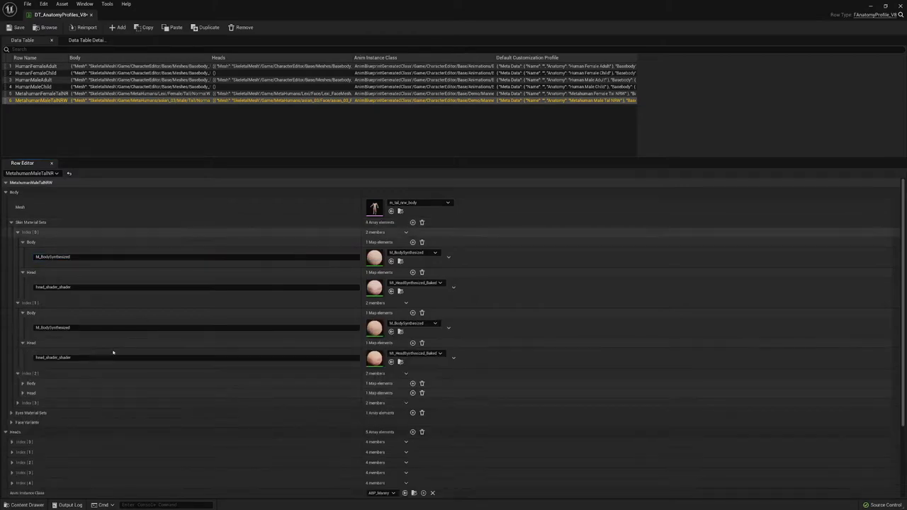
pyautogui.click(18, 403)
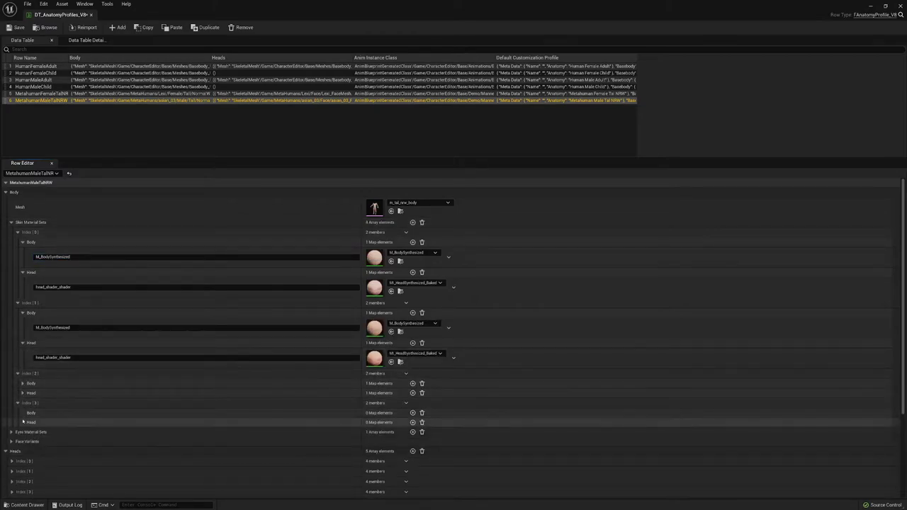
pyautogui.click(412, 414)
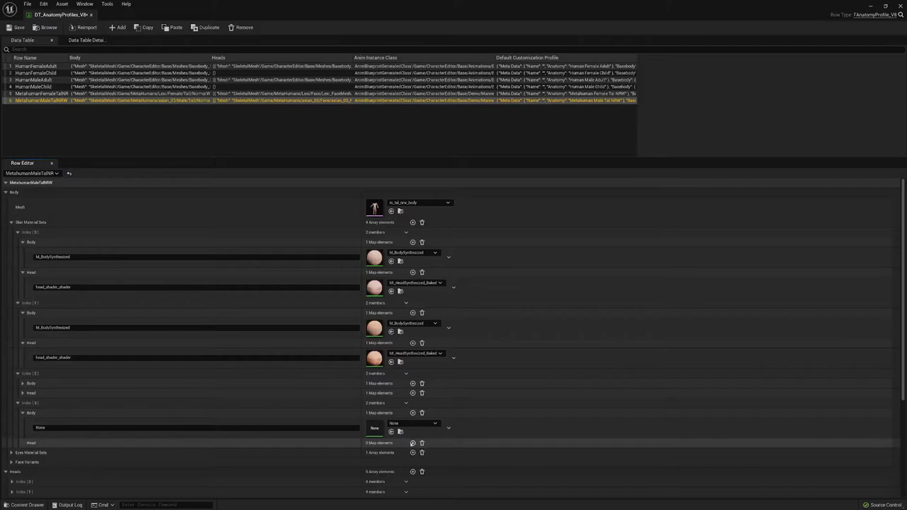
pyautogui.click(413, 443)
# - Copy names into Index[3]: Body key M_BodySynthesized, Head key head_shader_shader
pyautogui.click(74, 428)
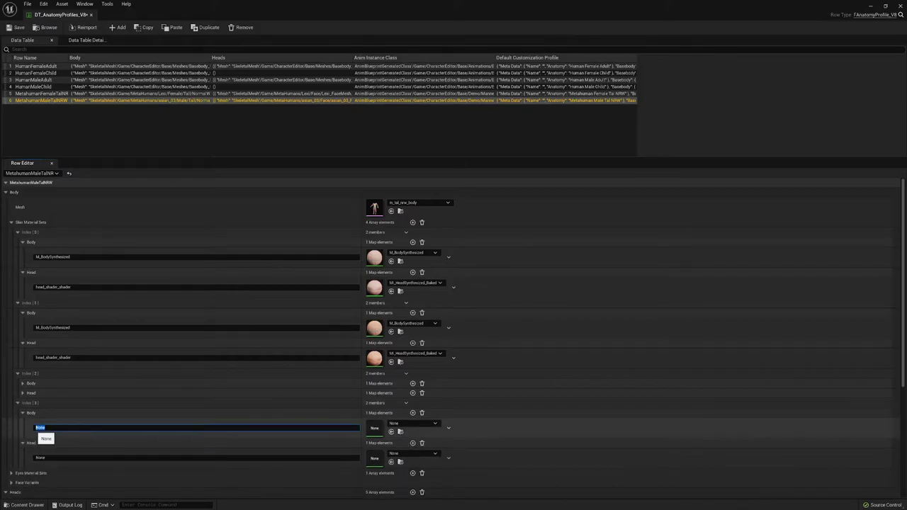
pyautogui.click(83, 328)
pyautogui.hotkey('ctrl', 'a')
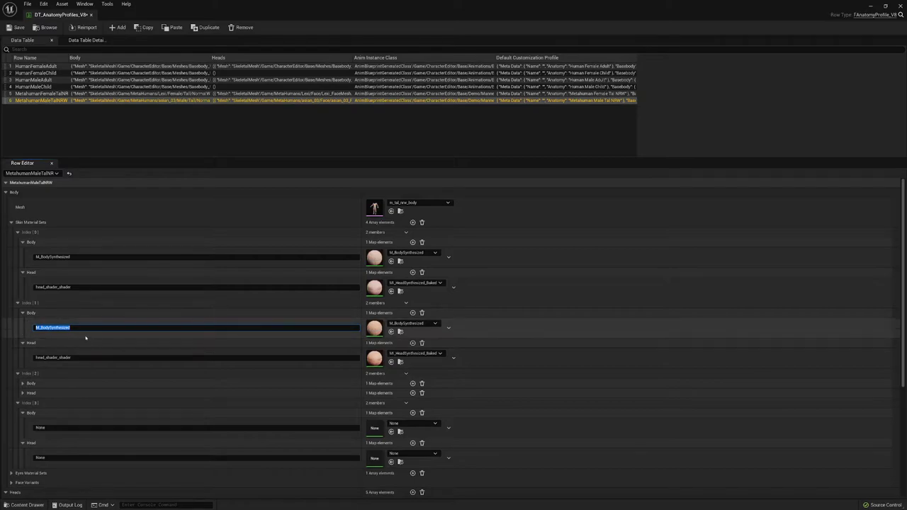
pyautogui.click(50, 428)
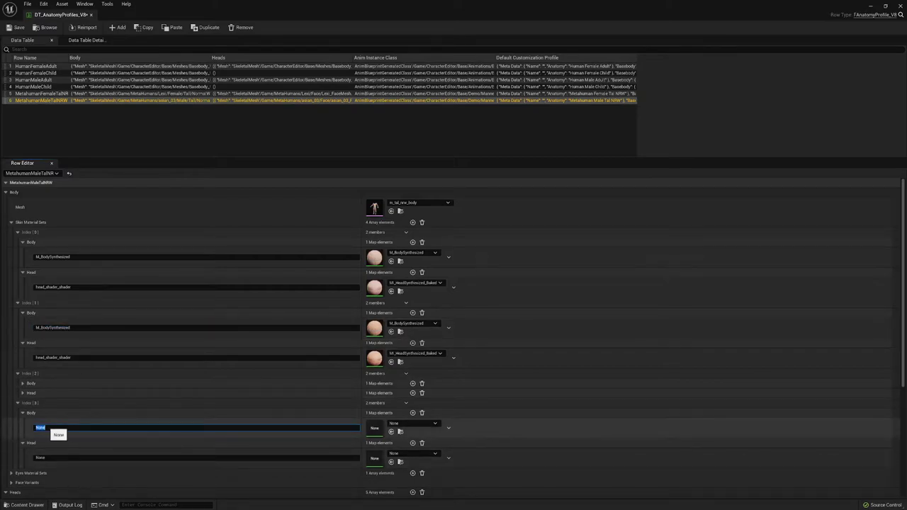
pyautogui.click(75, 357)
pyautogui.hotkey('ctrl', 'c')
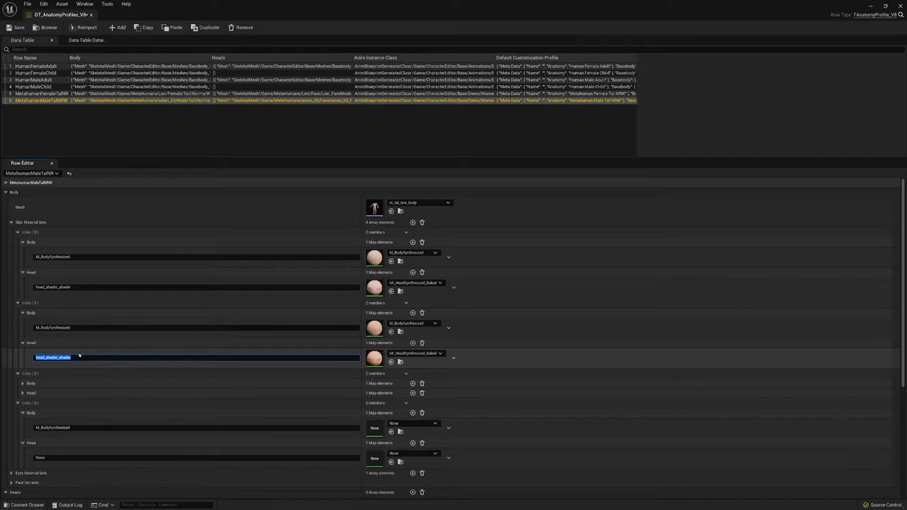
pyautogui.click(68, 457)
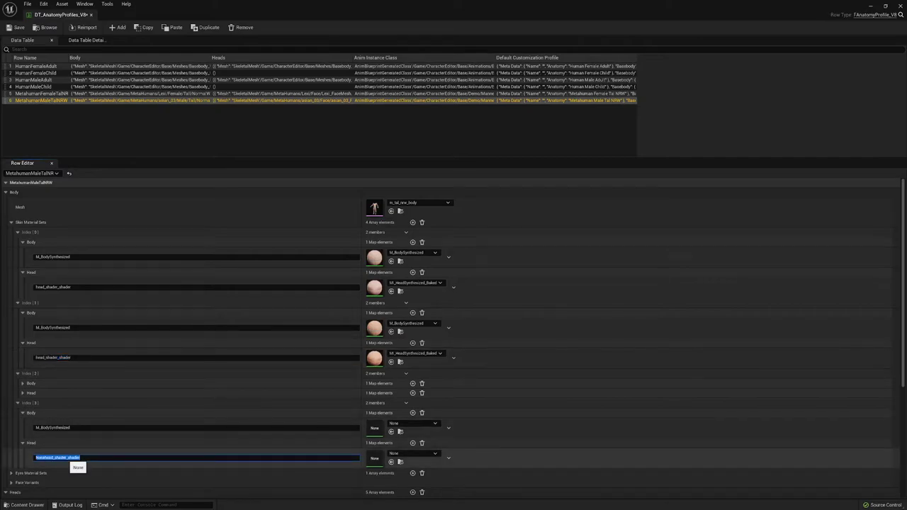
pyautogui.hotkey('ctrl', 'v')
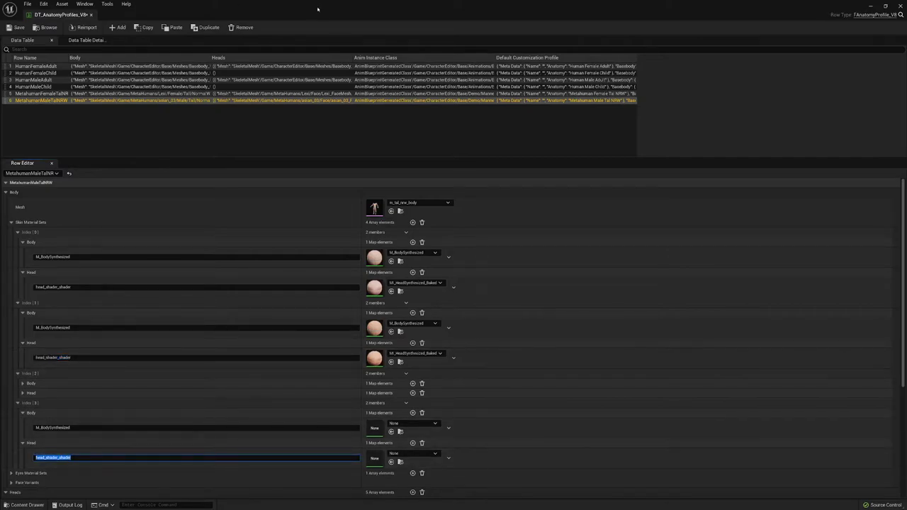
# - Float the data table, then show only Skeletal Mesh assets in Content > MetaHumans > samu_02_avg
pyautogui.moveTo(356, 2); pyautogui.dragTo(662, 95)
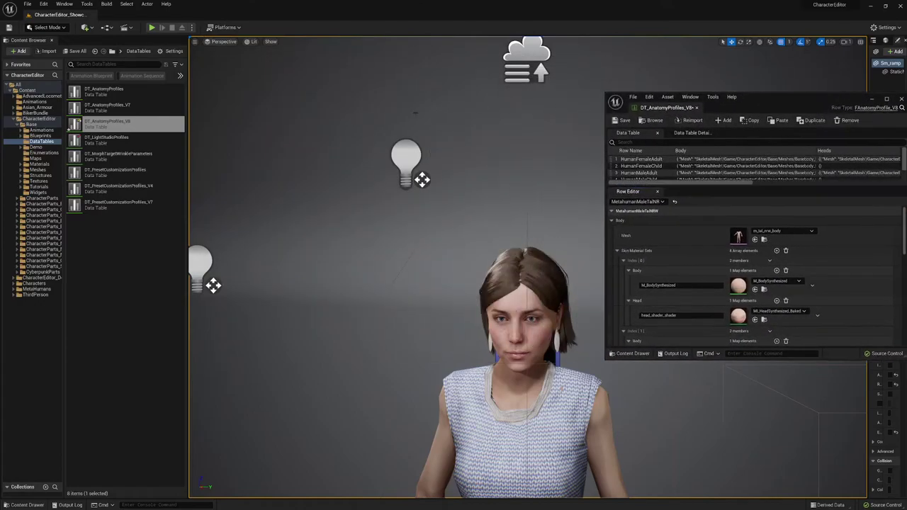
pyautogui.doubleClick(36, 290)
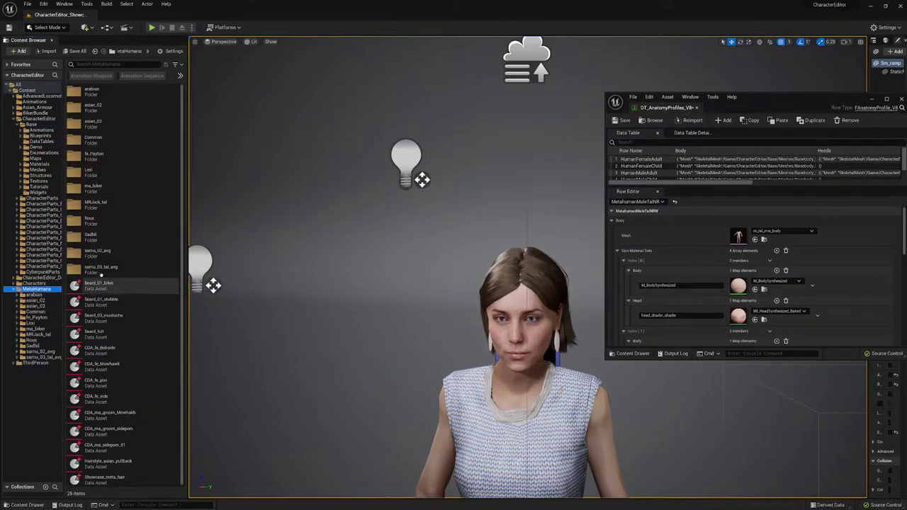
pyautogui.click(106, 256)
pyautogui.doubleClick(106, 253)
pyautogui.click(180, 75)
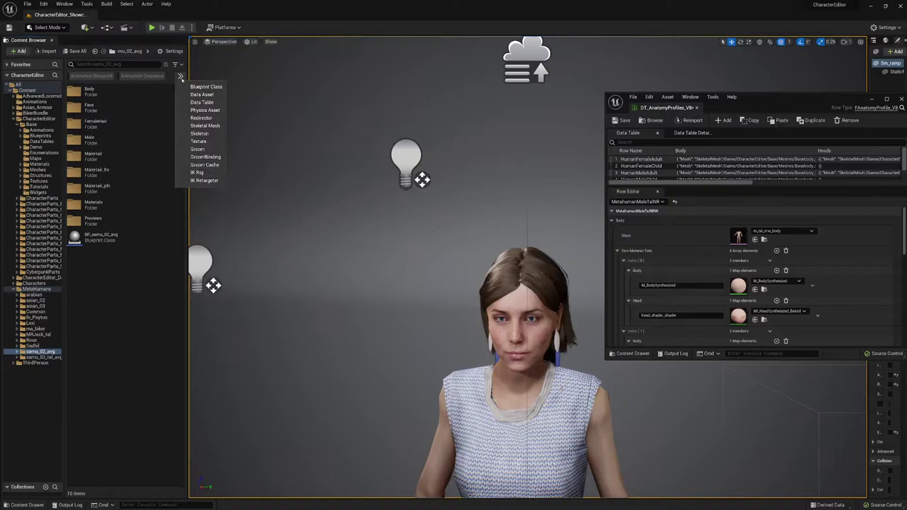
pyautogui.click(204, 126)
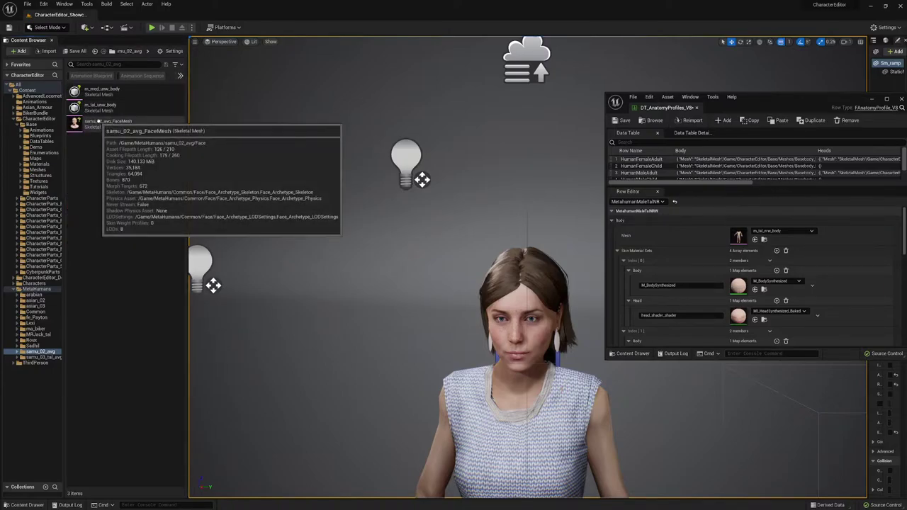
# - Open samu_02_avg_FaceMesh, widen its editor, and select its head material slot name
pyautogui.click(99, 122)
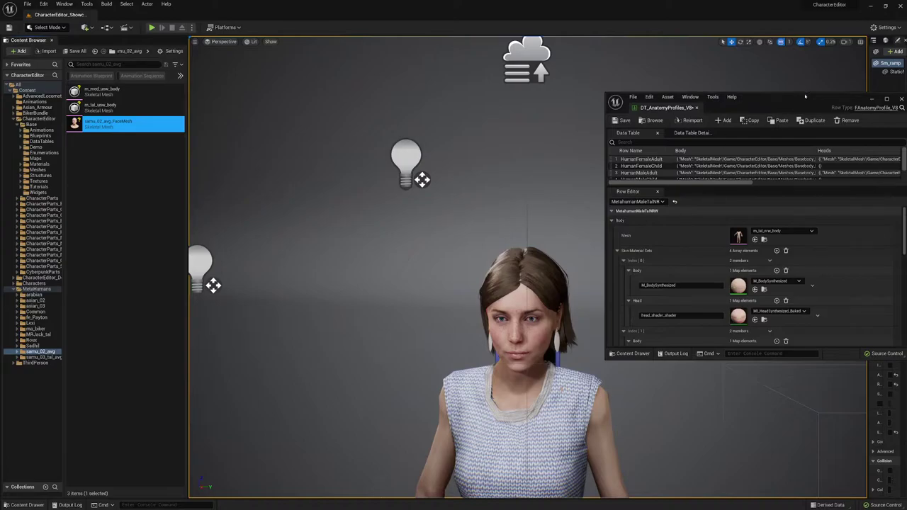
pyautogui.moveTo(805, 96); pyautogui.dragTo(743, 98)
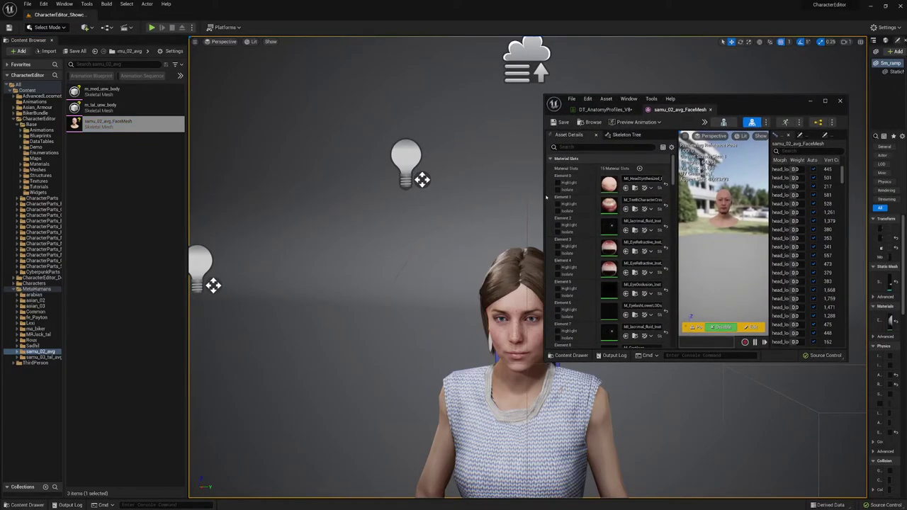
pyautogui.moveTo(544, 196); pyautogui.dragTo(249, 195)
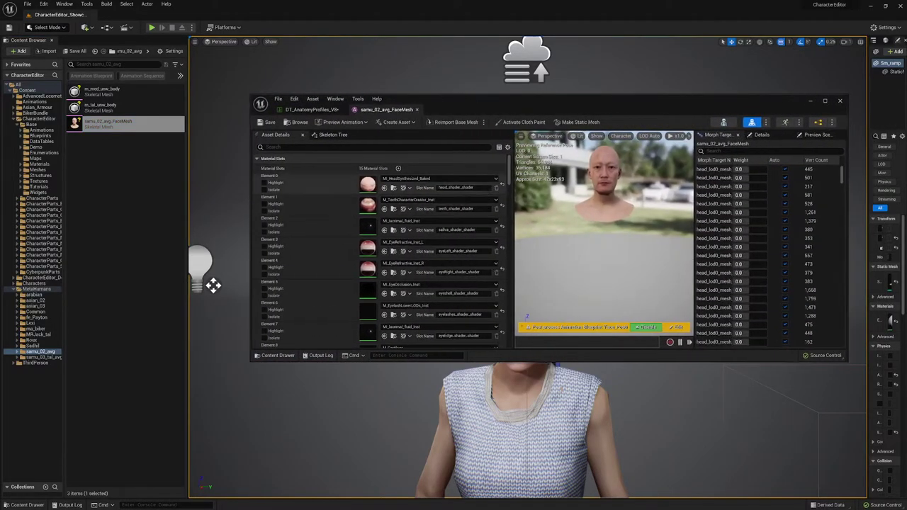
pyautogui.hotkey('ctrl', 'a')
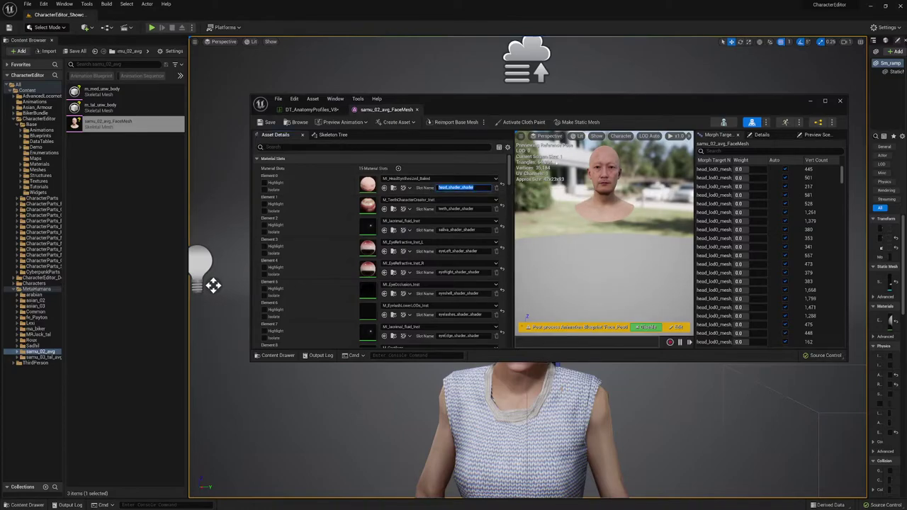
# - Return to DT_AnatomyProfiles_V8, check the first set's head slot name, and enlarge the table to show six rows
pyautogui.click(311, 109)
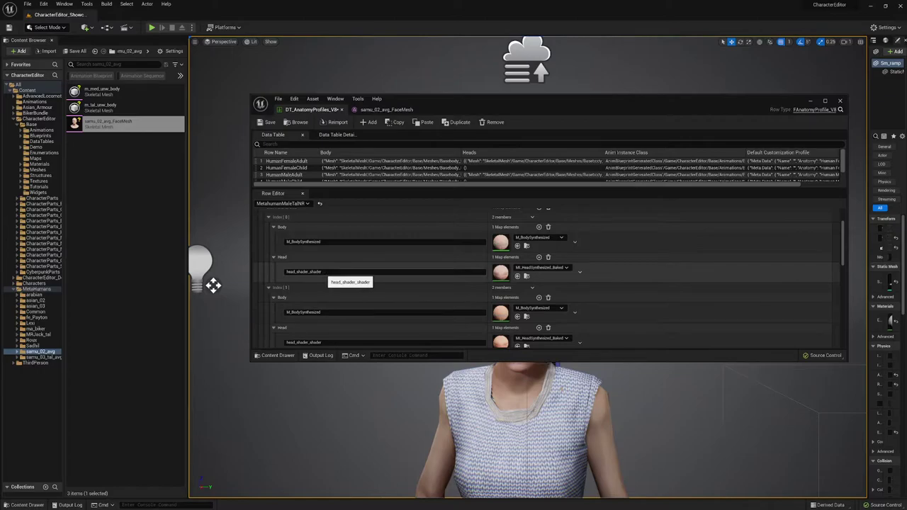
pyautogui.moveTo(567, 101); pyautogui.dragTo(649, 188)
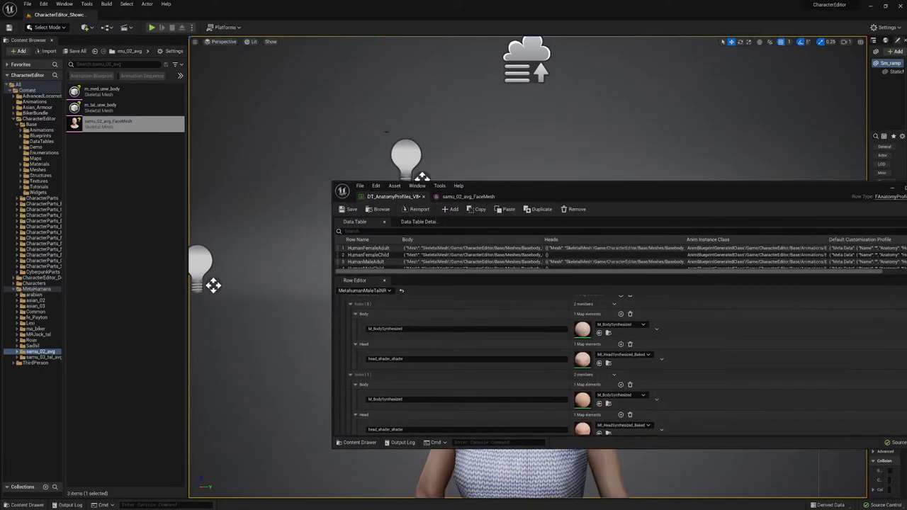
pyautogui.moveTo(578, 188); pyautogui.dragTo(475, 211)
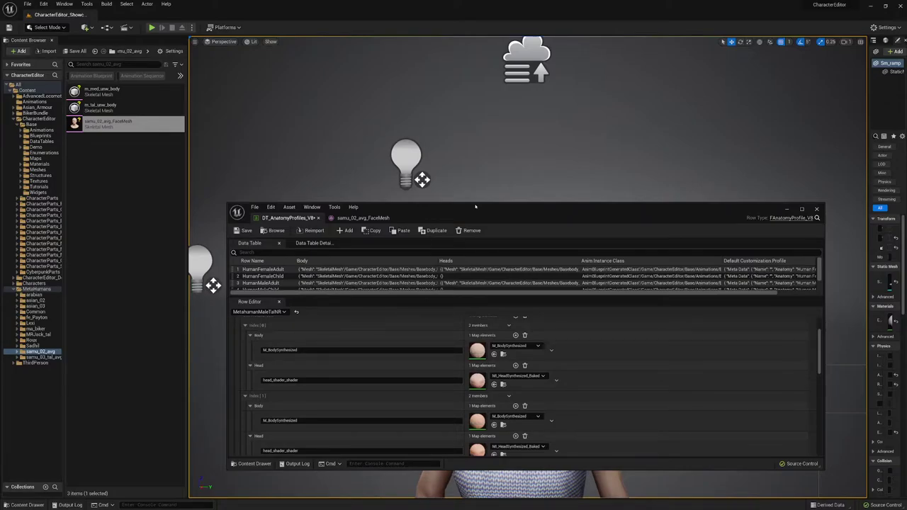
pyautogui.moveTo(478, 217); pyautogui.dragTo(541, 166)
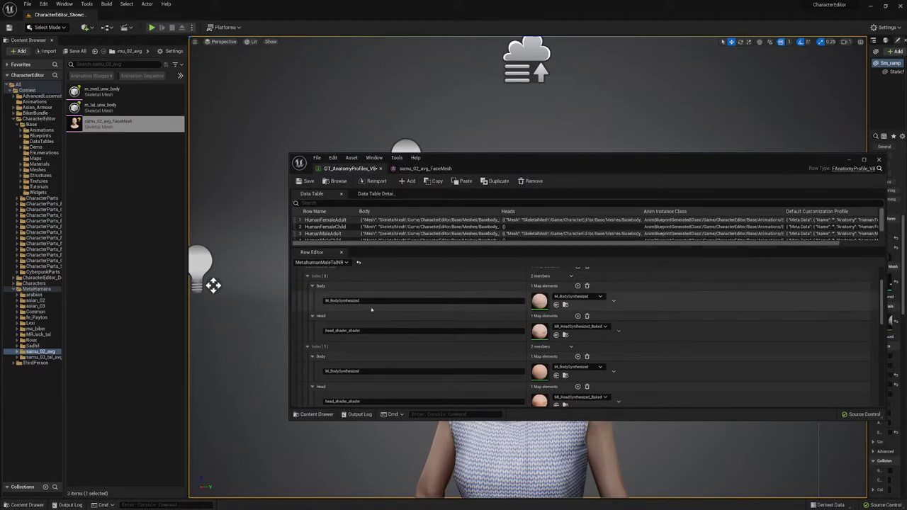
pyautogui.click(382, 331)
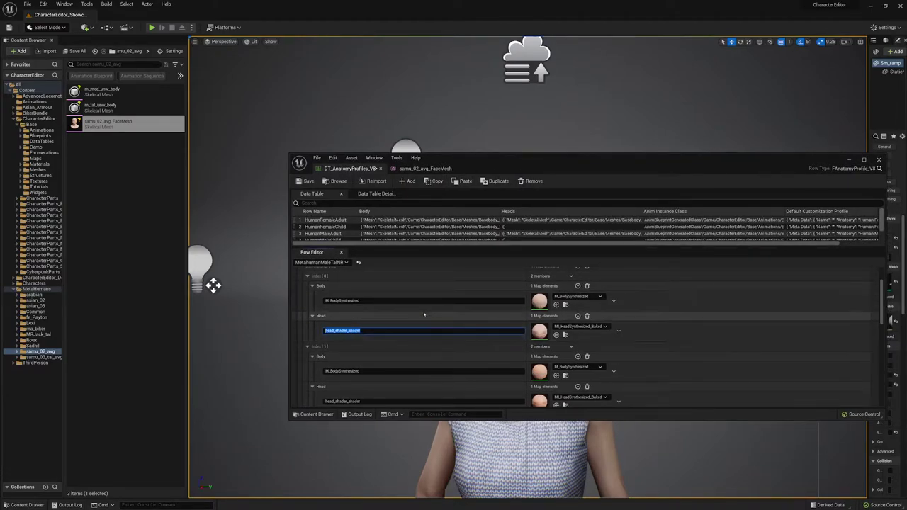
pyautogui.scroll(-3, 438, 327)
pyautogui.scroll(5, 439, 327)
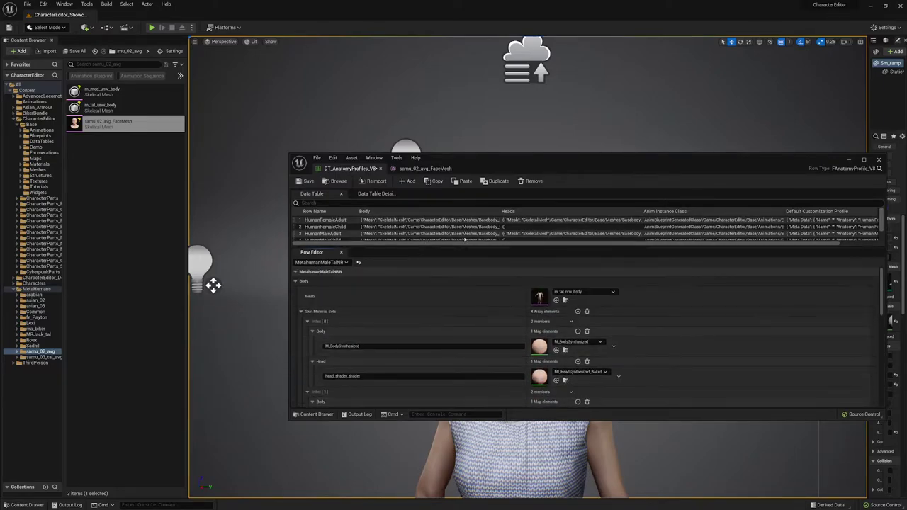
pyautogui.moveTo(454, 246); pyautogui.dragTo(459, 307)
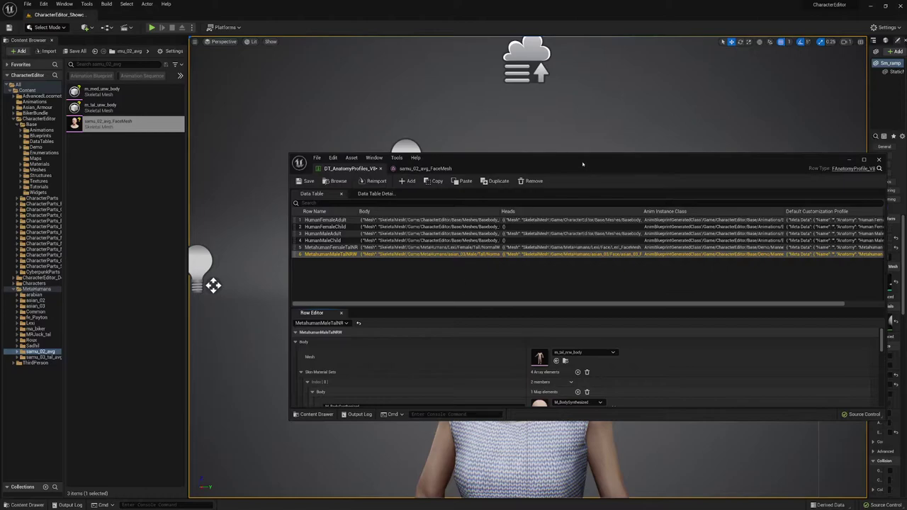
# - Move the data table window, collapse Skin Material Sets, and toggle Face Variants open and closed
pyautogui.moveTo(583, 164); pyautogui.dragTo(550, 68)
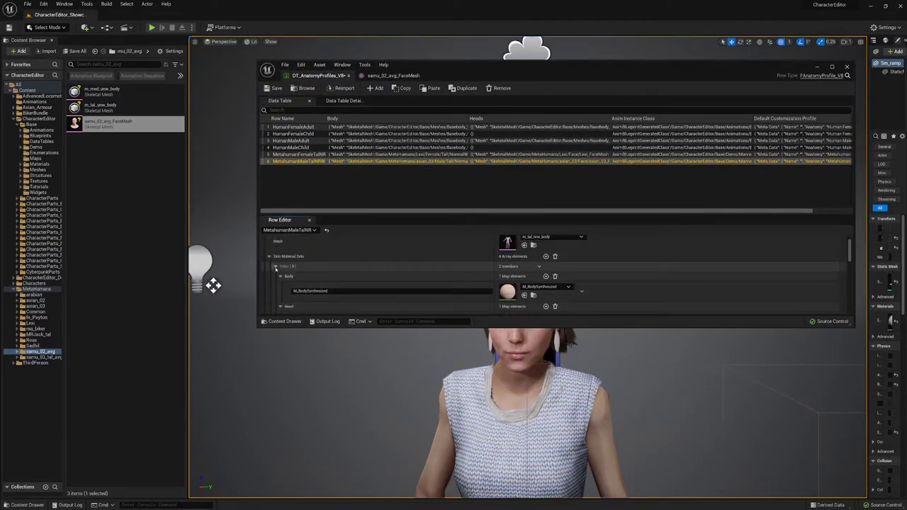
pyautogui.click(269, 256)
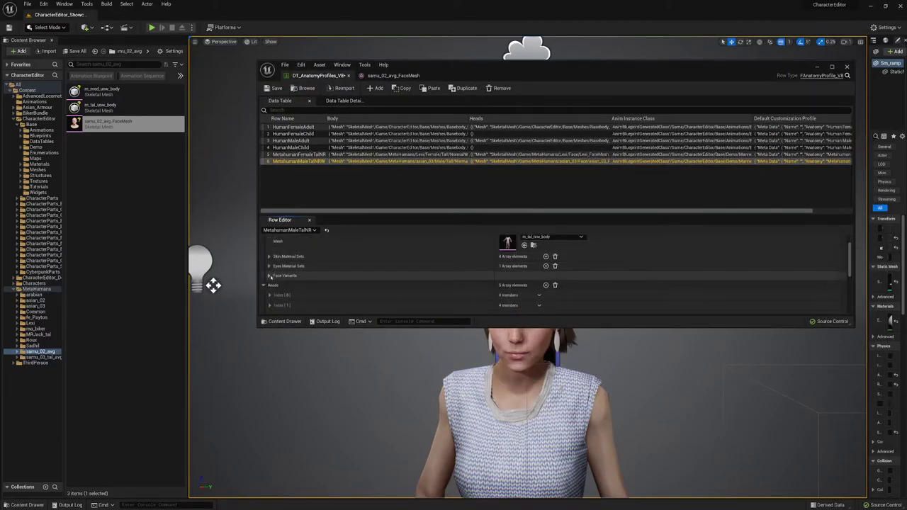
pyautogui.click(270, 275)
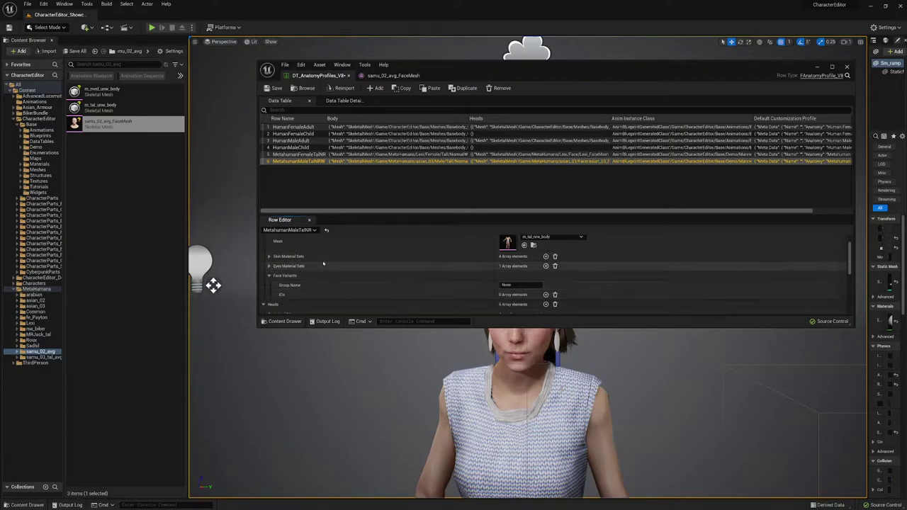
pyautogui.click(270, 276)
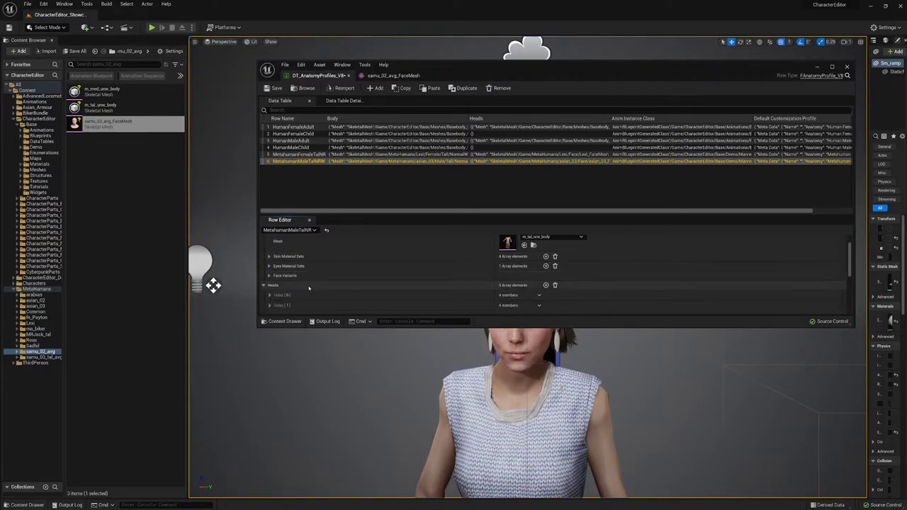
# - Expand Heads Index[1] through [4] and maximize the data table window
pyautogui.scroll(-1, 310, 262)
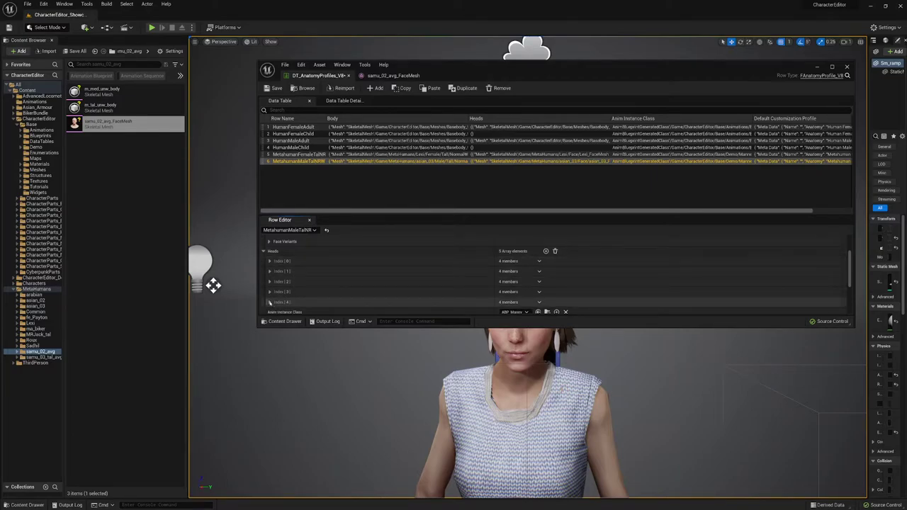
pyautogui.click(269, 302)
pyautogui.click(269, 292)
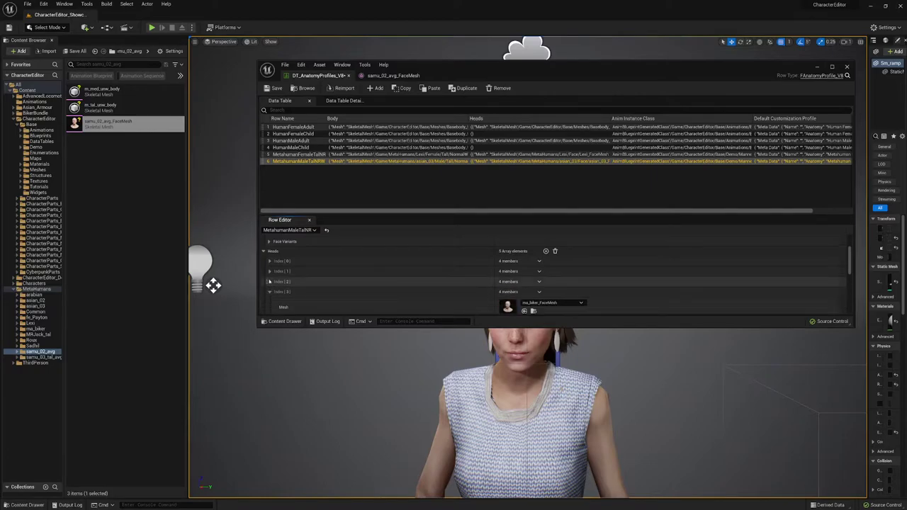
pyautogui.click(269, 282)
pyautogui.click(270, 271)
pyautogui.scroll(-2, 359, 275)
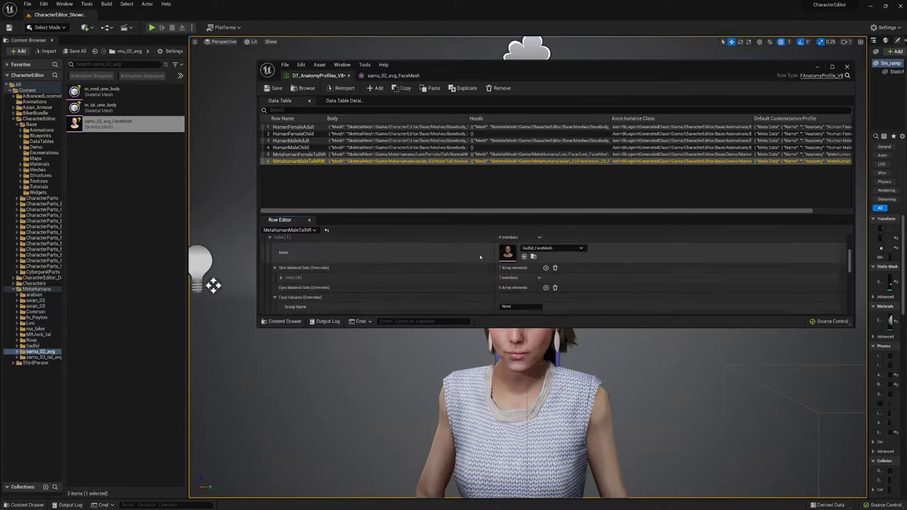
pyautogui.scroll(2, 360, 274)
pyautogui.doubleClick(610, 72)
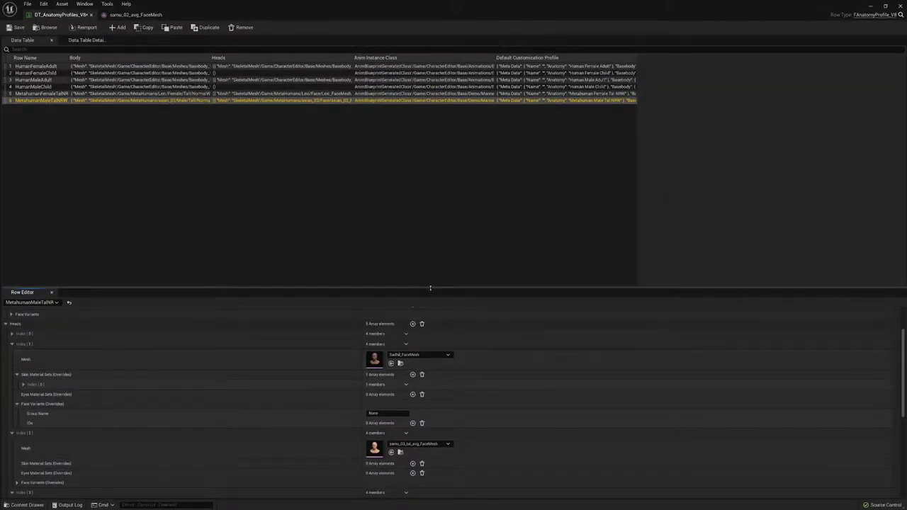
# - Enlarge the Row Editor pane and scroll to its top to show m_tal_nrw_body and all five heads
pyautogui.moveTo(430, 287); pyautogui.dragTo(474, 108)
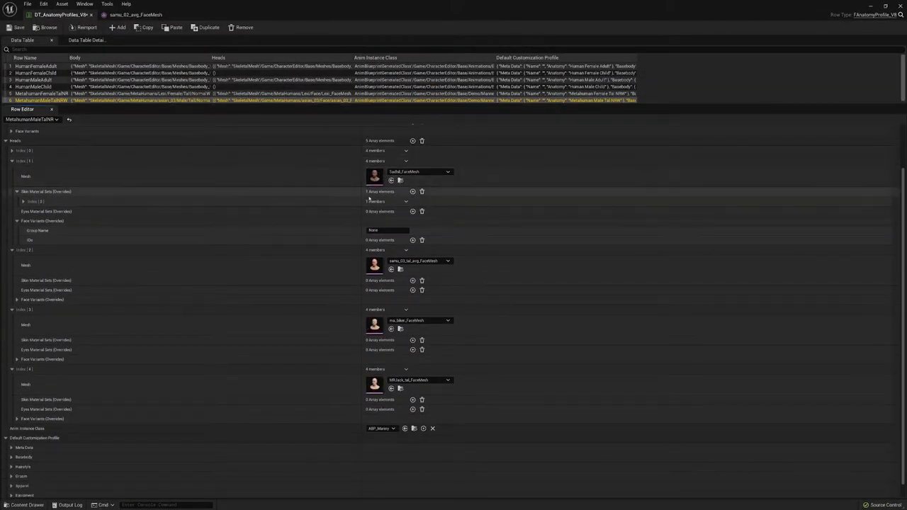
pyautogui.scroll(1, 362, 211)
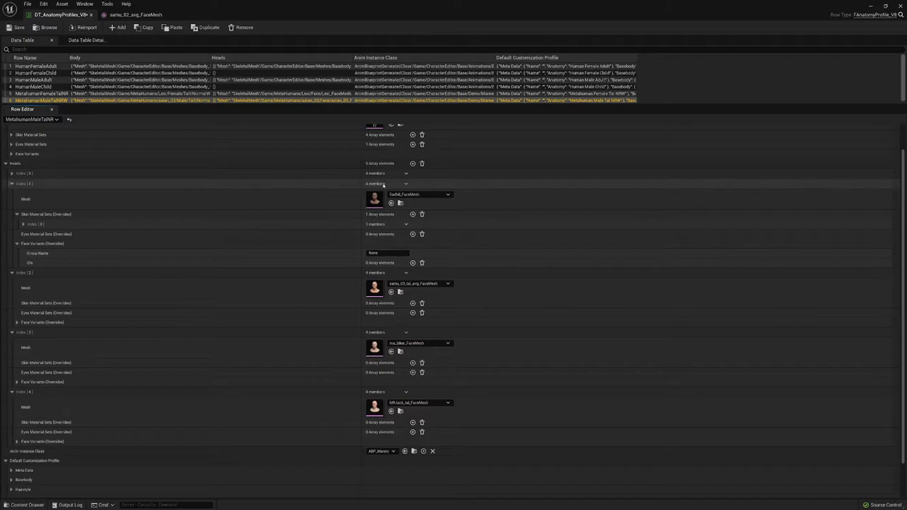
pyautogui.scroll(2, 356, 255)
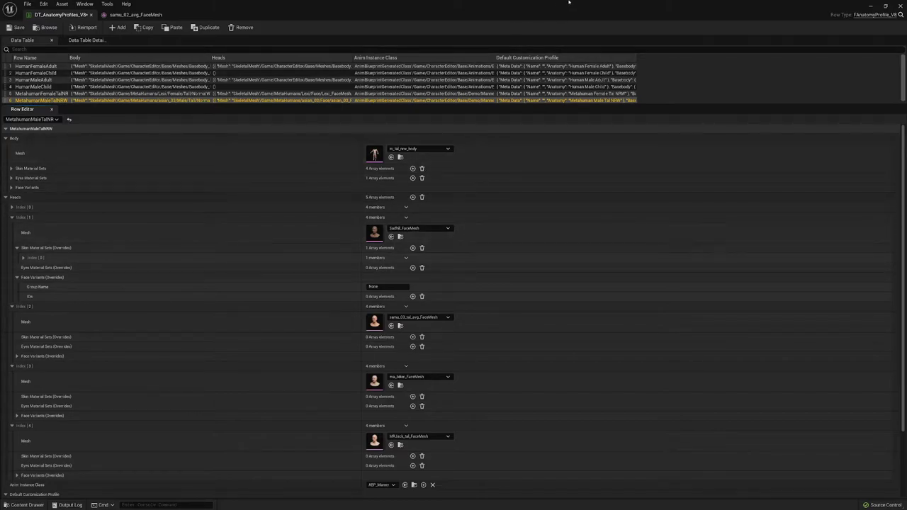
# - Float the data table window again and scroll the Content Browser folder tree
pyautogui.moveTo(562, 2); pyautogui.dragTo(670, 82)
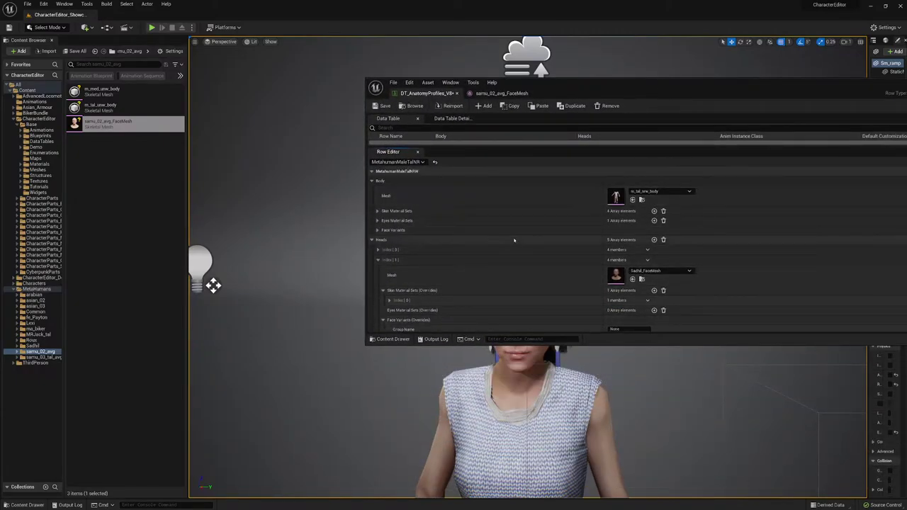
pyautogui.scroll(-4, 584, 272)
pyautogui.scroll(-3, 589, 288)
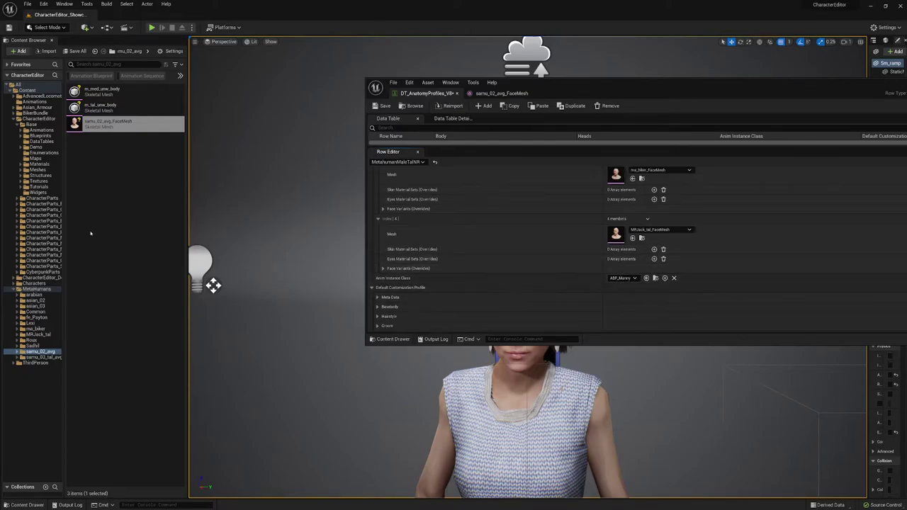
# - Select the MetaHumans folder and remove the Skeletal Mesh filter to list all 25 items
pyautogui.click(37, 289)
pyautogui.scroll(-2, 97, 361)
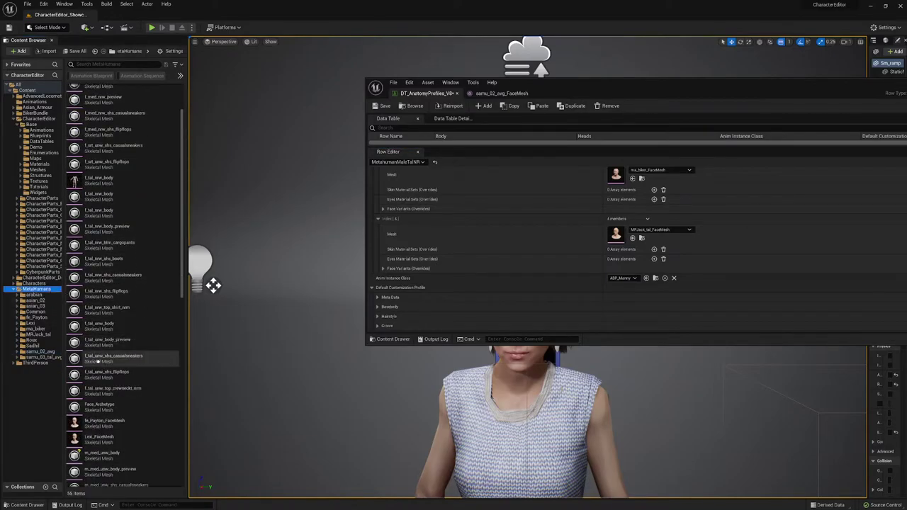
pyautogui.click(180, 75)
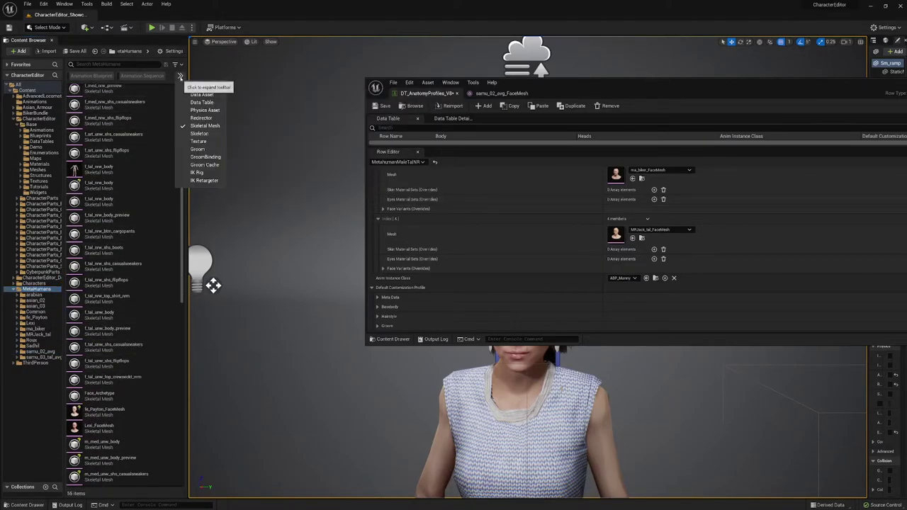
pyautogui.click(215, 128)
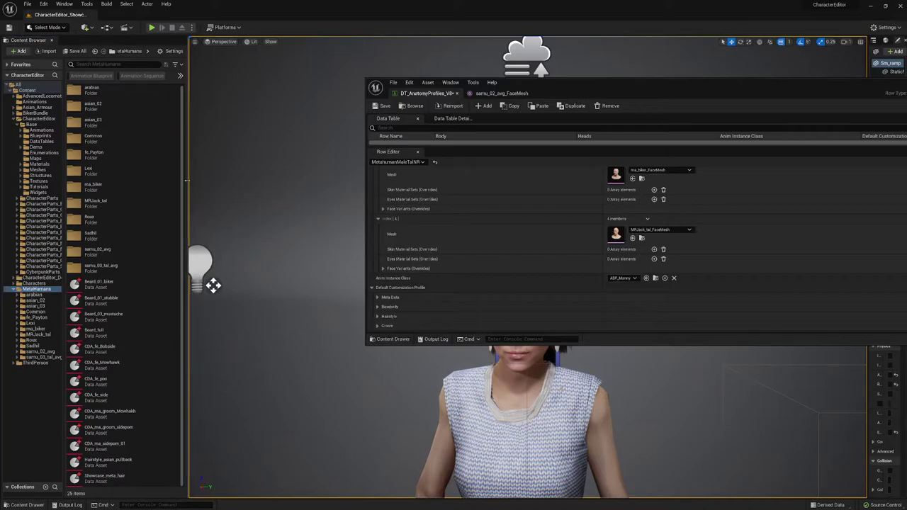
# - Widen the Content Browser asset list and narrow the DataTable editor to reveal the character's face
pyautogui.moveTo(186, 180); pyautogui.dragTo(295, 180)
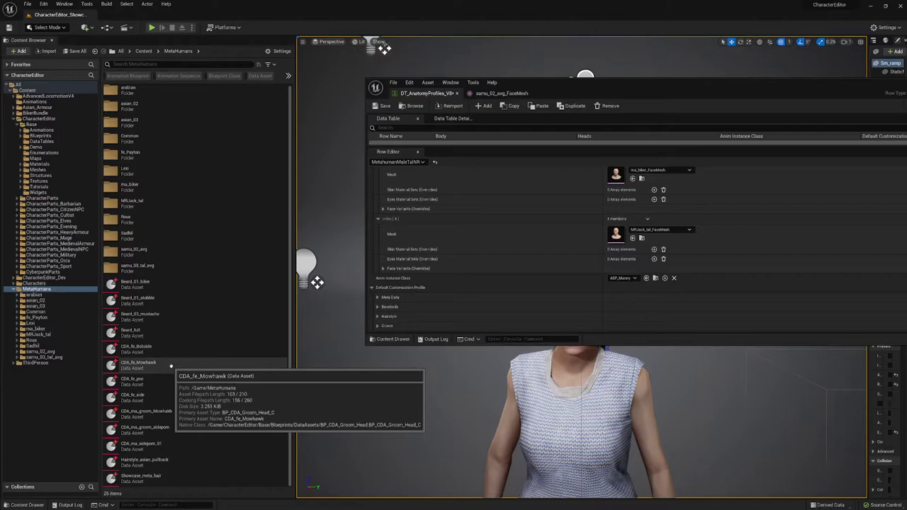
pyautogui.moveTo(555, 87); pyautogui.dragTo(582, 84)
pyautogui.moveTo(393, 187); pyautogui.dragTo(622, 190)
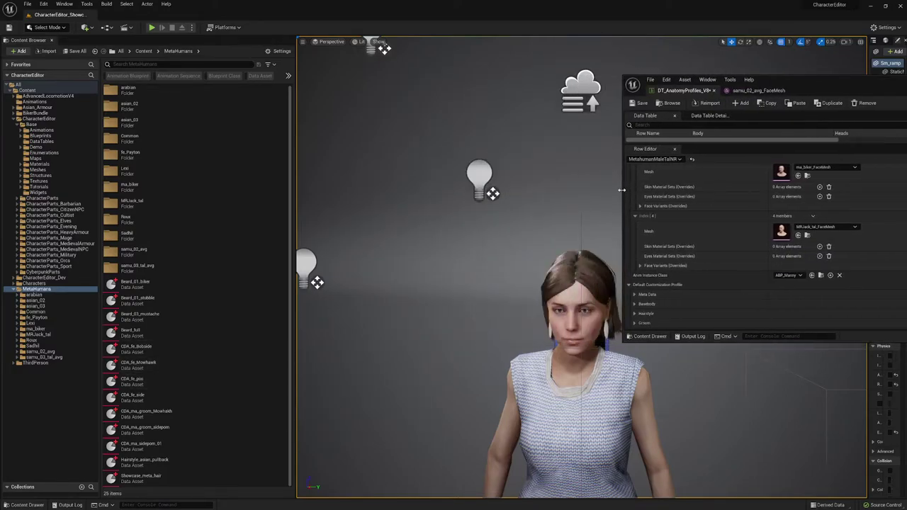
# - Open CDA_ma_groom_Mohawk full screen and expand its five Hair_M_Mohawk binding assets
pyautogui.doubleClick(186, 418)
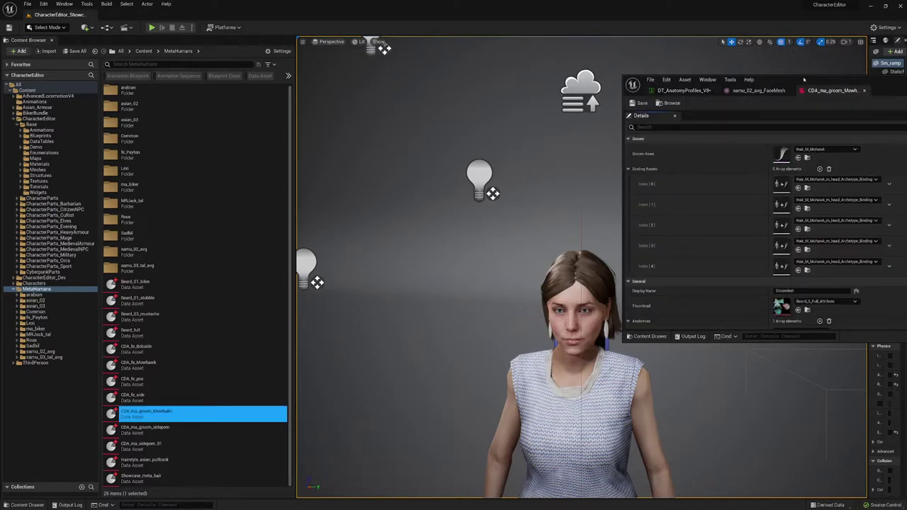
pyautogui.moveTo(804, 80); pyautogui.dragTo(586, 90)
pyautogui.doubleClick(621, 89)
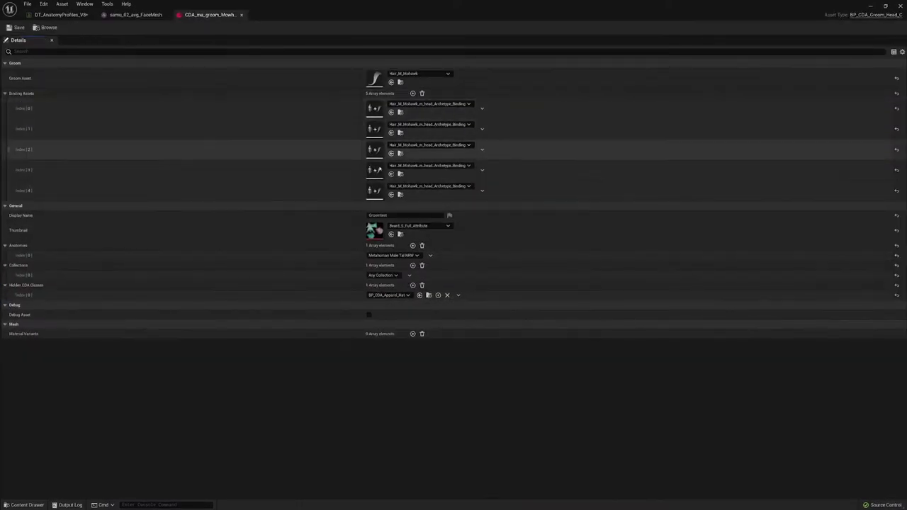
pyautogui.click(5, 94)
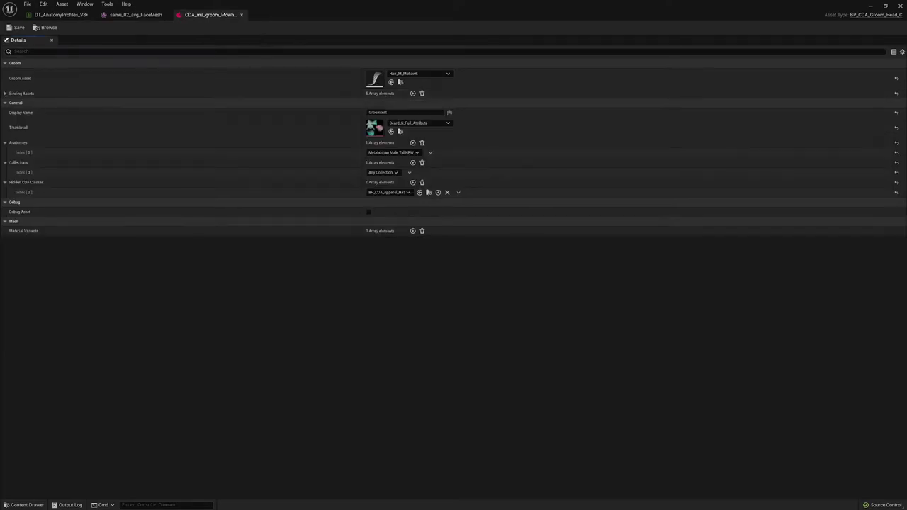
pyautogui.moveTo(380, 93)
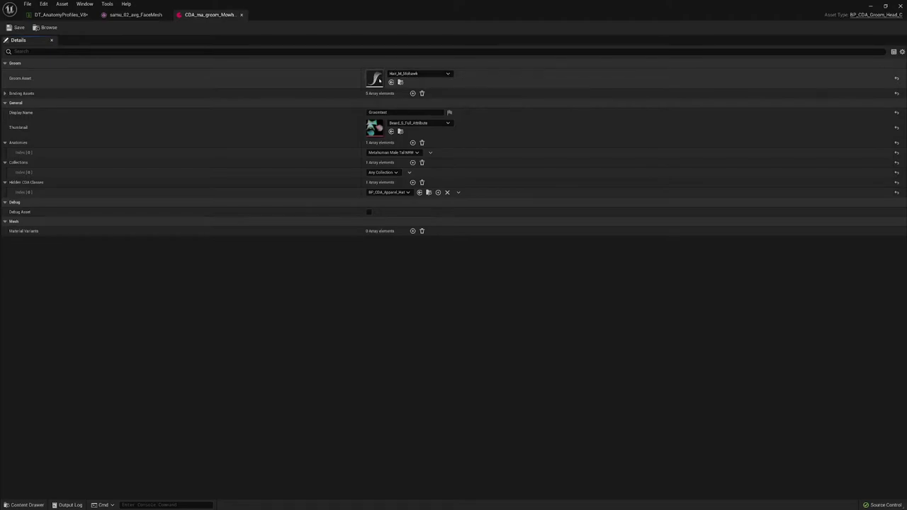
pyautogui.click(7, 93)
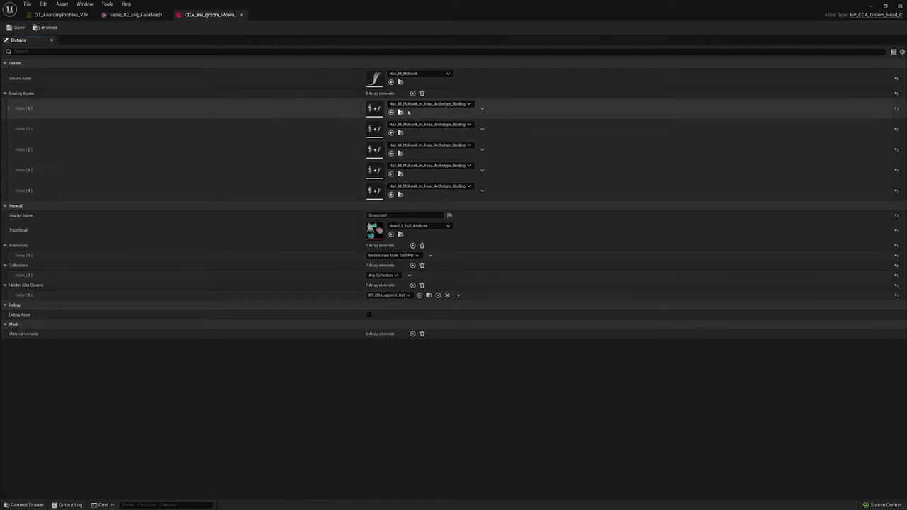
# - Open the Index[0] Mohawk binding asset targeting samu_02_avg_FaceMesh in a floating window
pyautogui.doubleClick(374, 108)
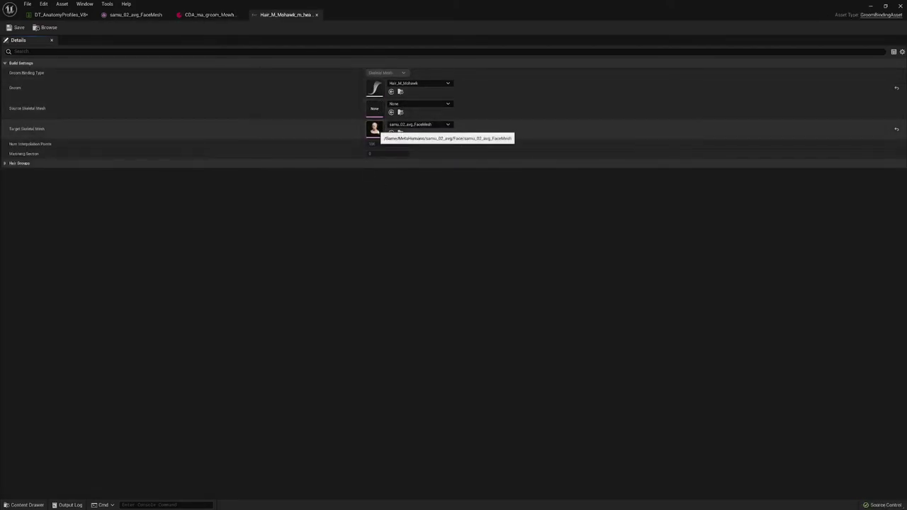
pyautogui.click(212, 14)
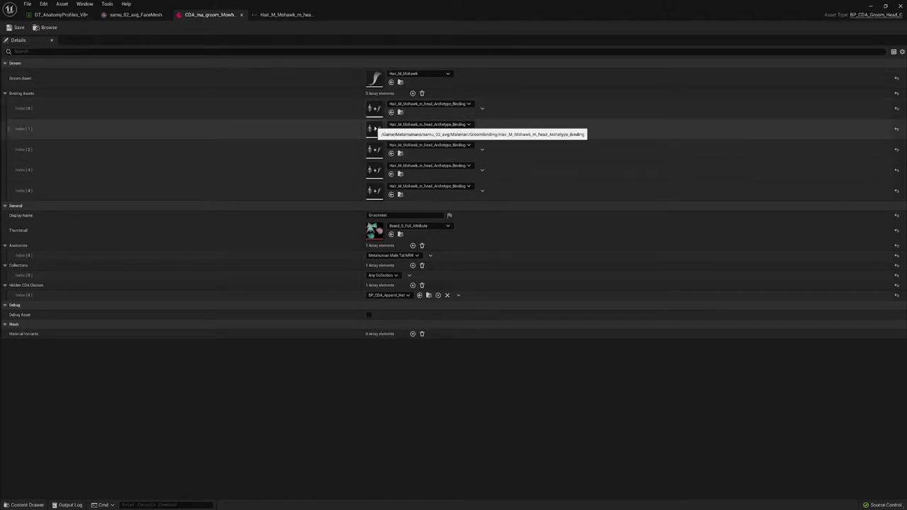
pyautogui.doubleClick(376, 129)
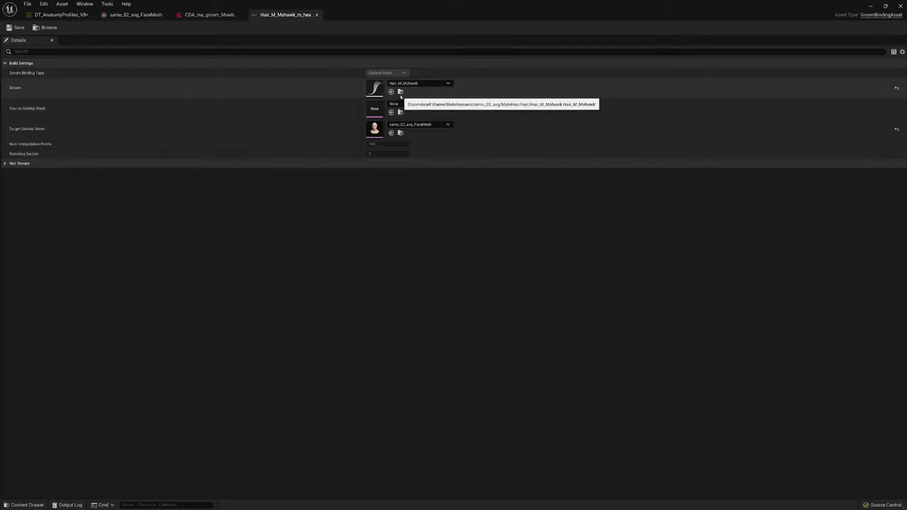
pyautogui.moveTo(496, 6); pyautogui.dragTo(734, 35)
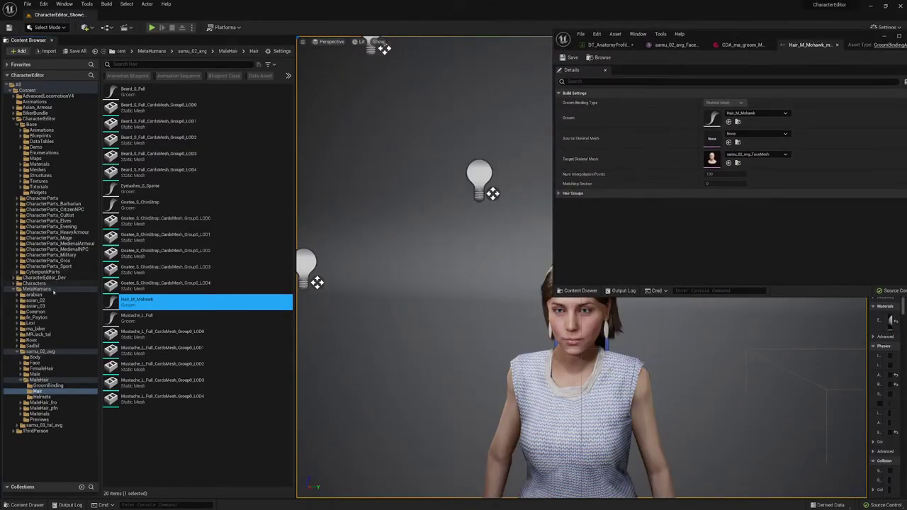
# - Filter the samu_02_avg folder to skeletal meshes and select samu_02_avg_FaceMesh
pyautogui.click(42, 352)
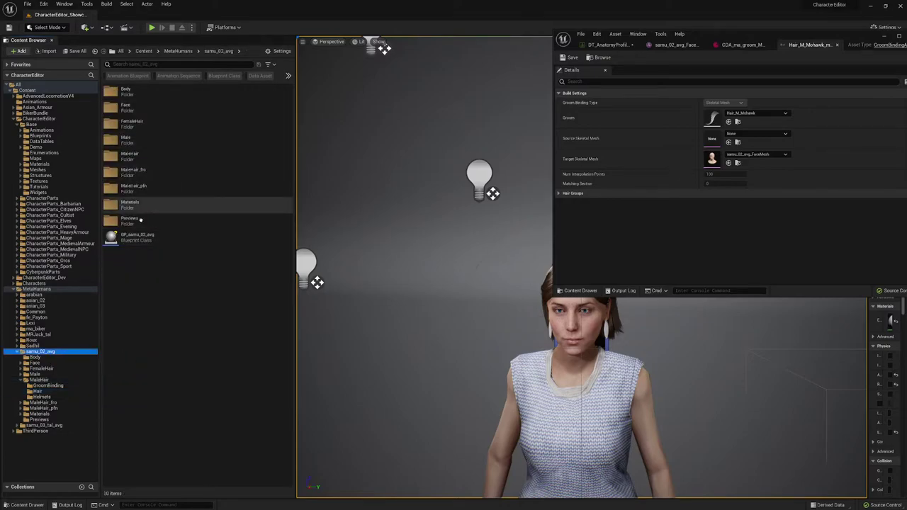
pyautogui.click(288, 75)
pyautogui.click(312, 112)
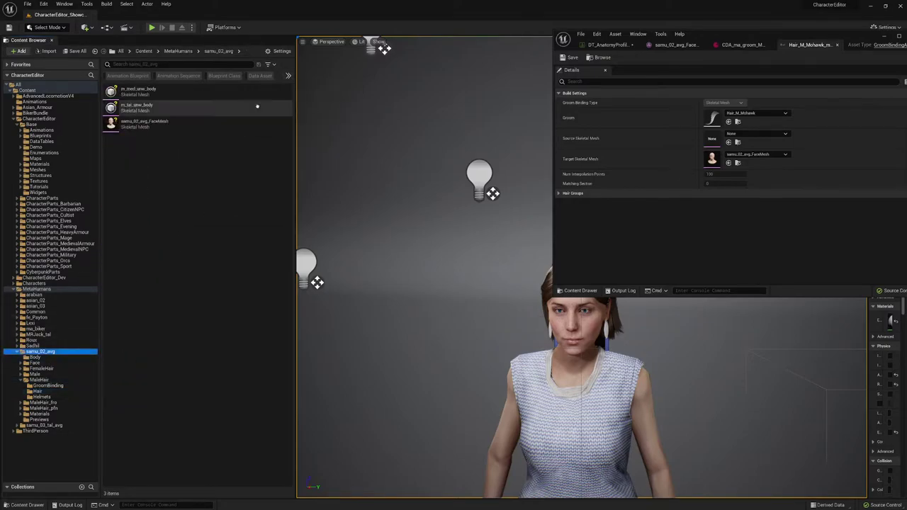
pyautogui.click(179, 125)
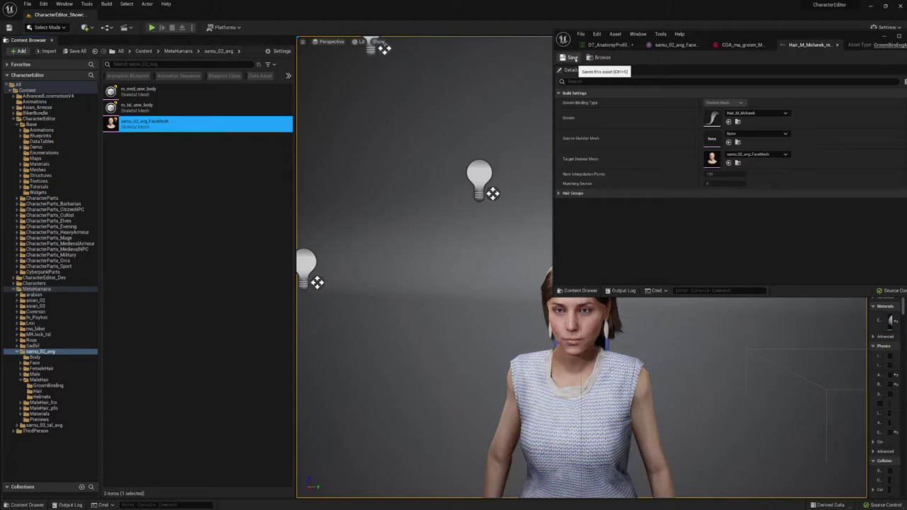
pyautogui.click(600, 57)
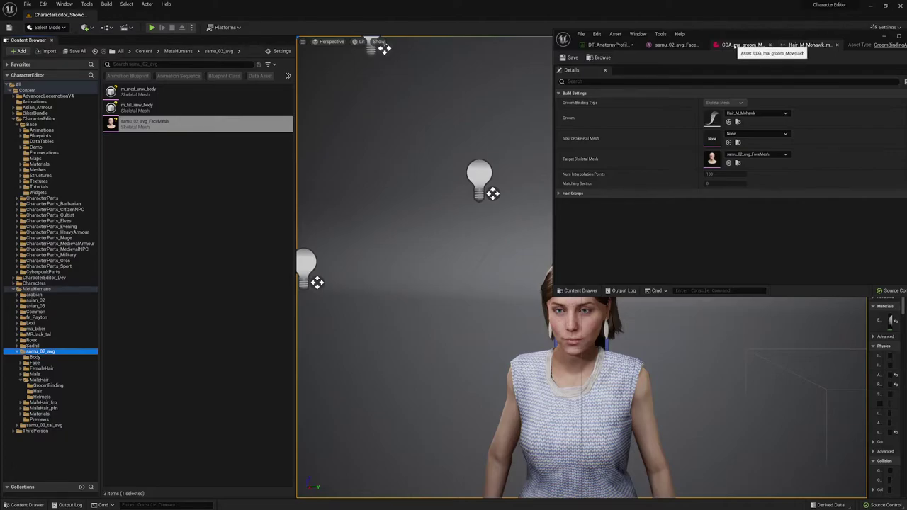
# - Return to the Mohawk groom asset, collapse Binding Assets, and keep hidden class BP_CDA_Apparel_Hat
pyautogui.click(735, 45)
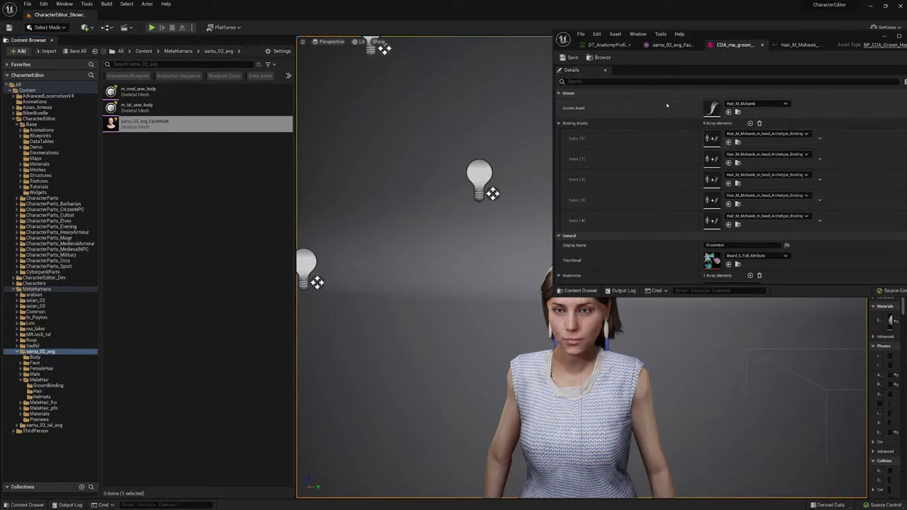
pyautogui.click(559, 124)
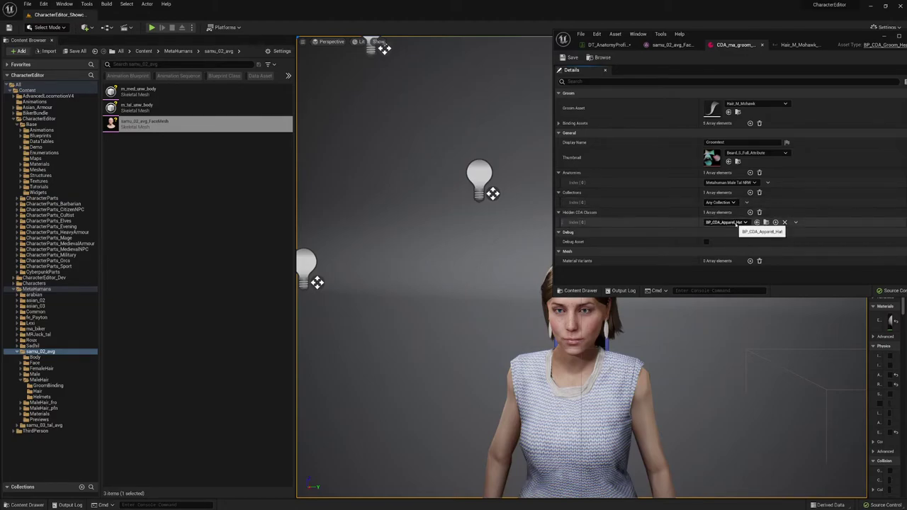
pyautogui.click(737, 222)
pyautogui.click(716, 222)
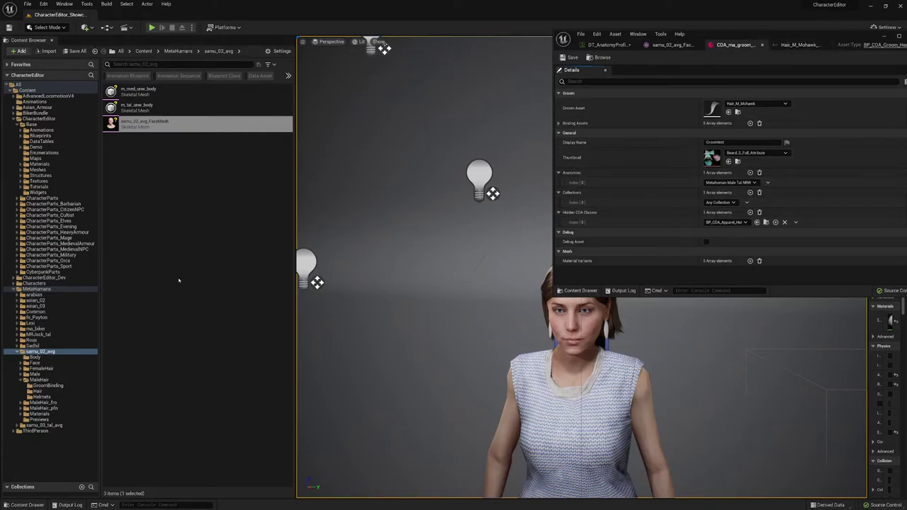
# - Show all assets in the MetaHumans folder by clearing the Skeletal Mesh filter
pyautogui.click(39, 289)
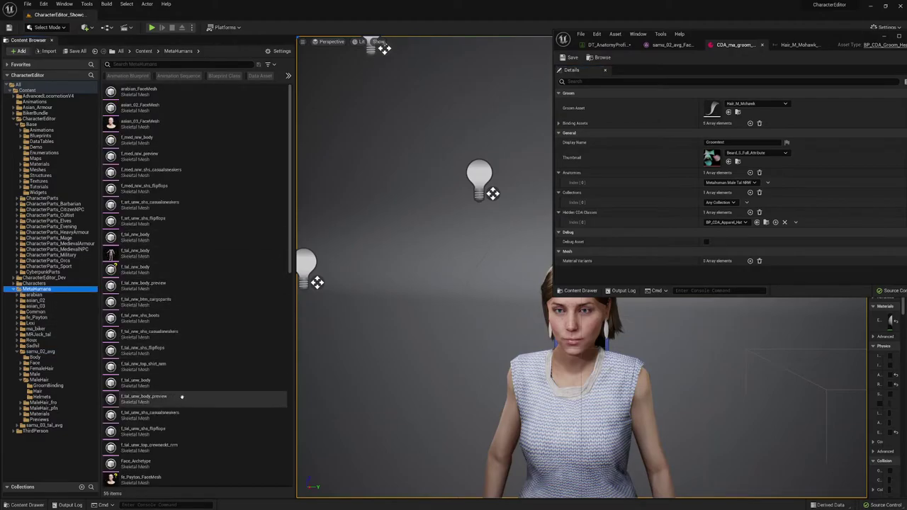
pyautogui.click(288, 75)
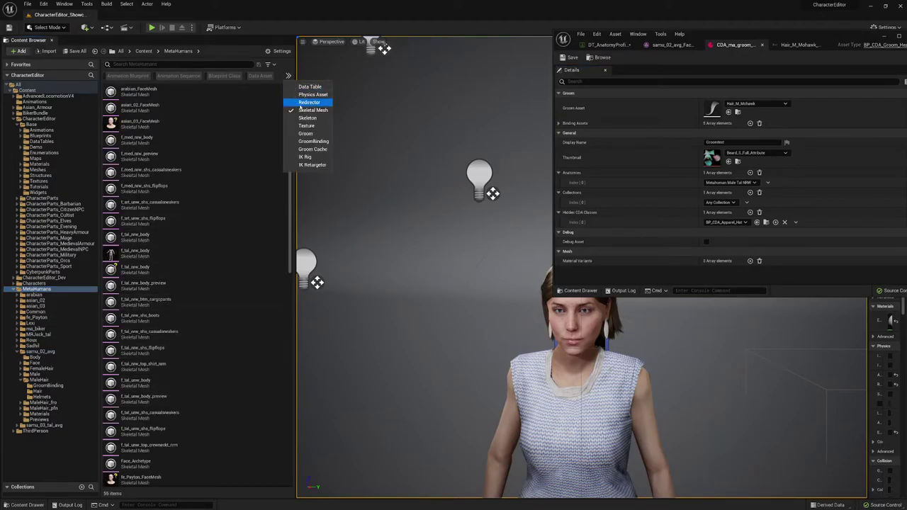
pyautogui.click(309, 110)
# - Widen the asset list, check the hair assets' context menus, and browse Add > Miscellaneous types
pyautogui.rightClick(272, 302)
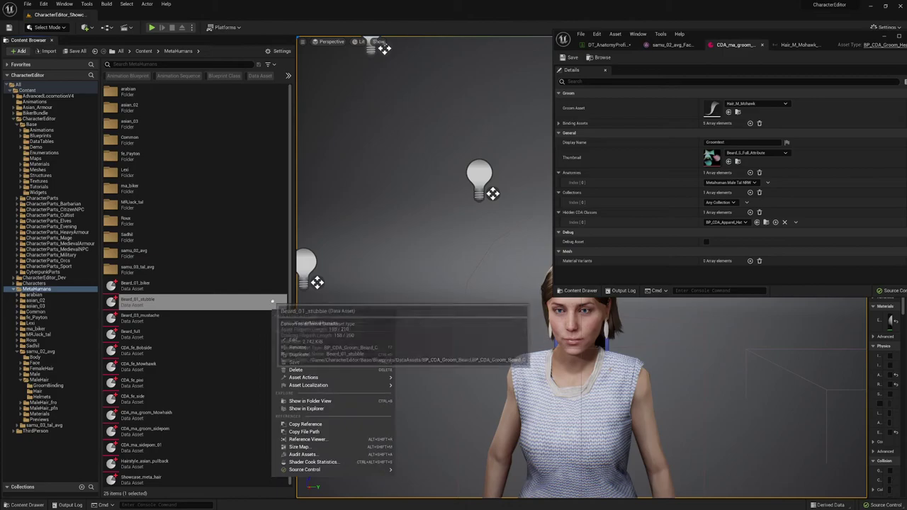
pyautogui.press('Escape')
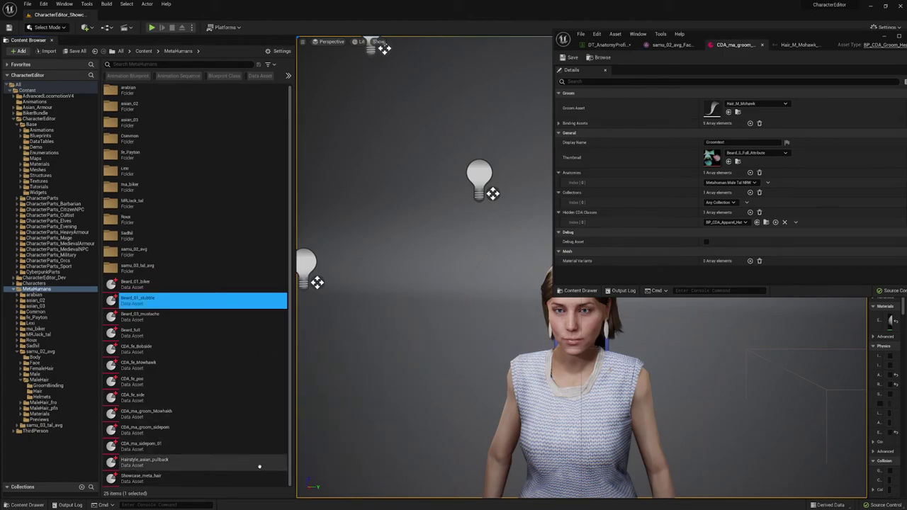
pyautogui.rightClick(259, 478)
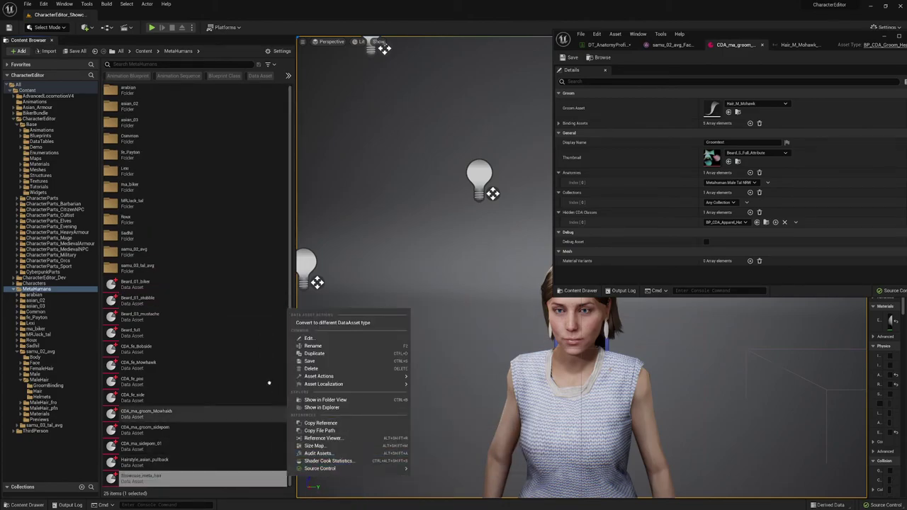
pyautogui.moveTo(291, 397); pyautogui.dragTo(397, 397)
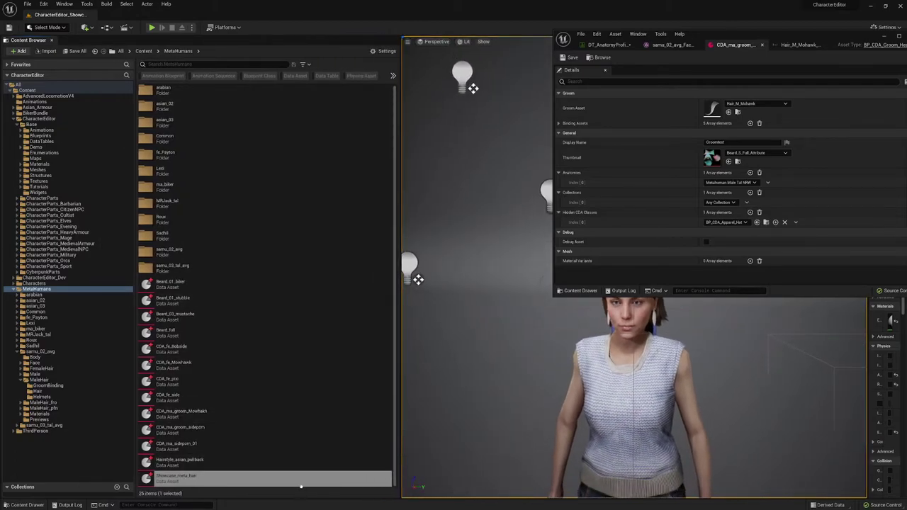
pyautogui.rightClick(302, 488)
pyautogui.rightClick(390, 299)
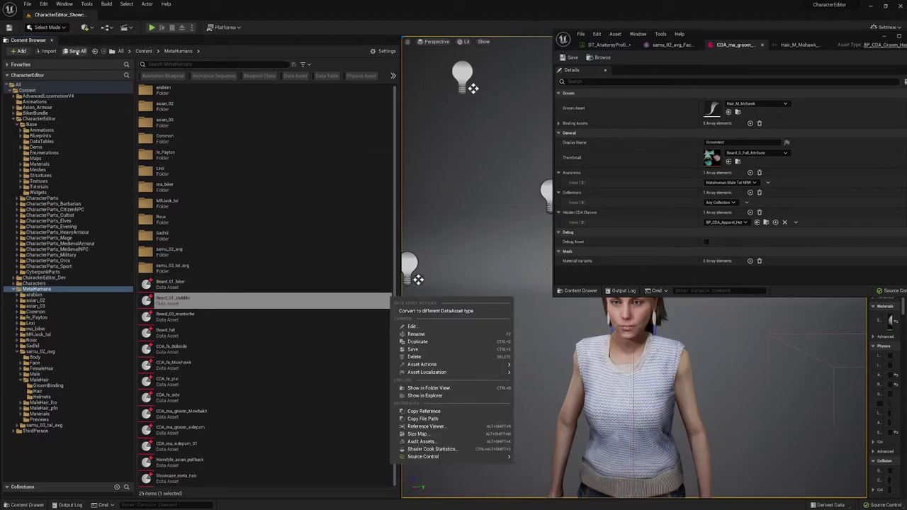
pyautogui.click(18, 51)
pyautogui.click(19, 51)
# - Create a BP_CDA_Groom_Head data asset named Meta_test in the MetaHumans folder
pyautogui.moveTo(63, 275)
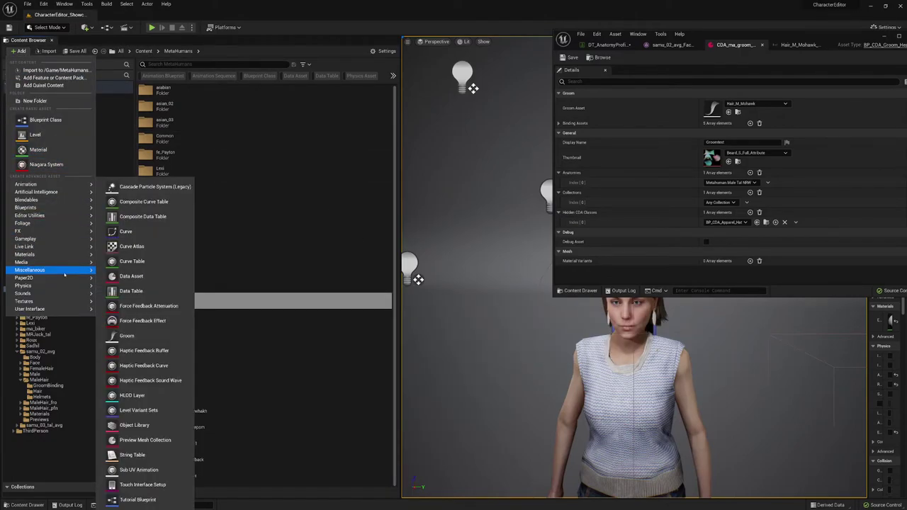
pyautogui.click(131, 276)
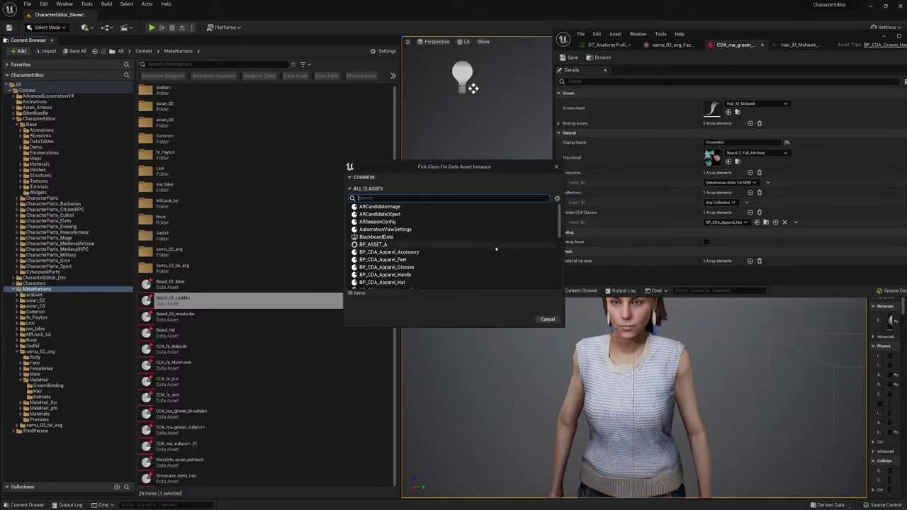
pyautogui.write('groom')
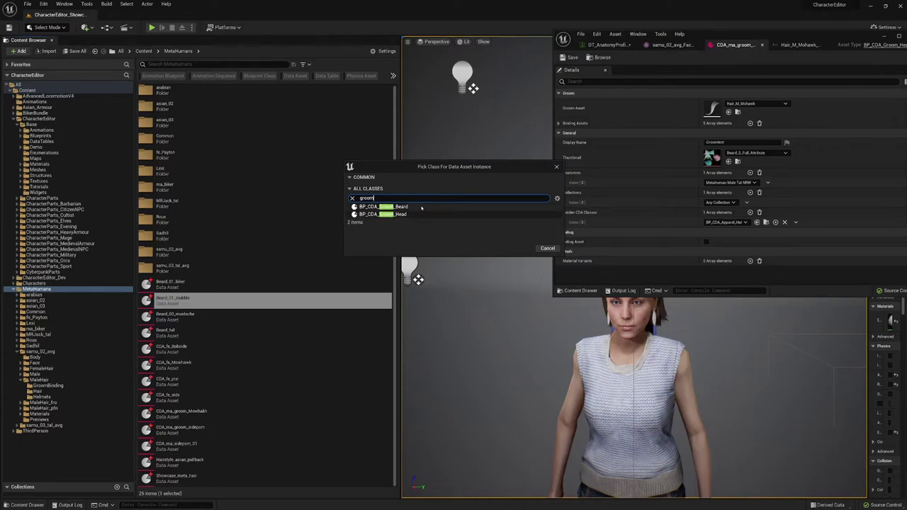
pyautogui.click(417, 215)
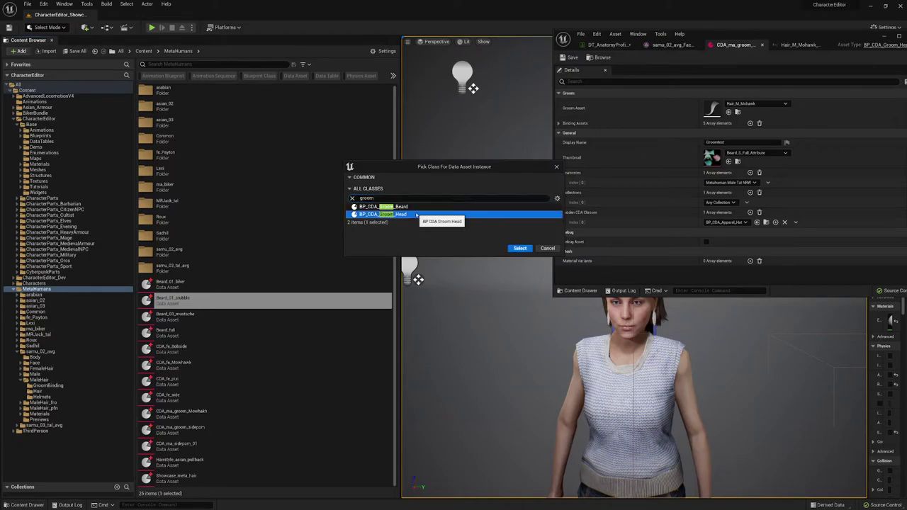
pyautogui.click(520, 248)
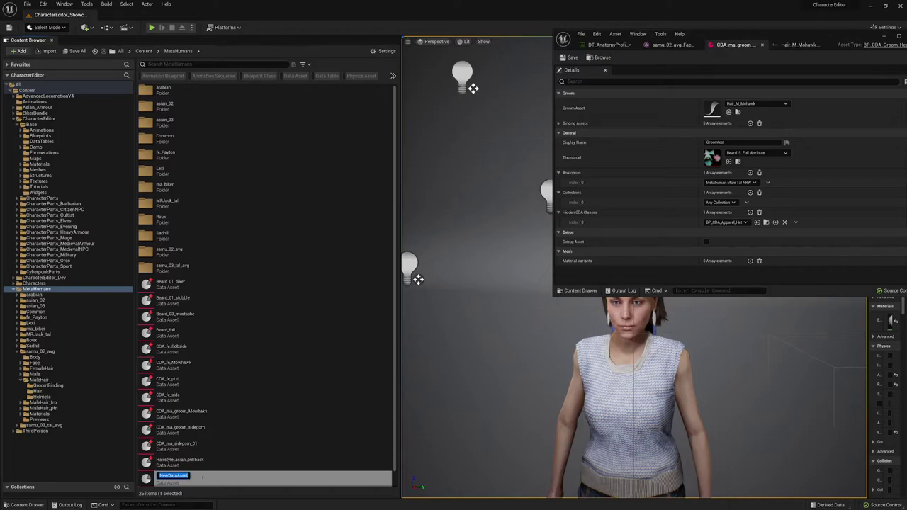
pyautogui.scroll(-1, 276, 463)
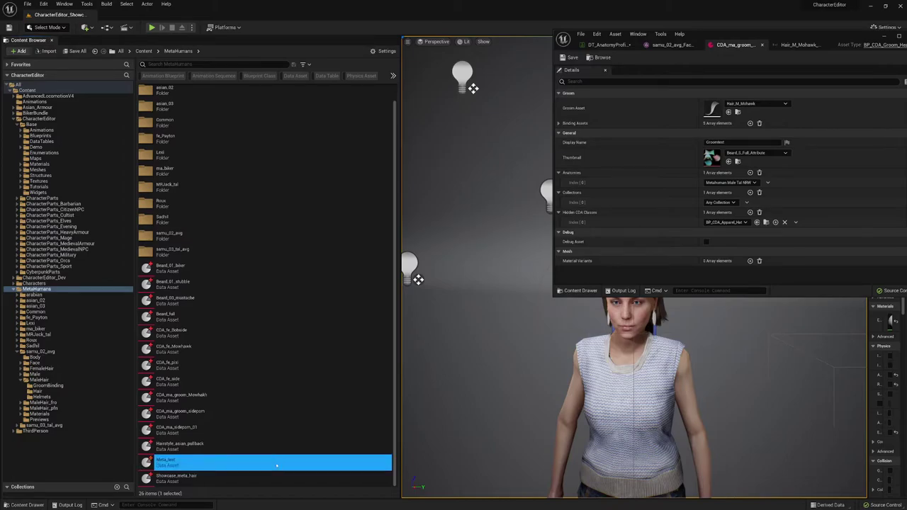
# - Open Meta_test, then open BP_arabian and focus on its Hair component in the viewport
pyautogui.doubleClick(277, 466)
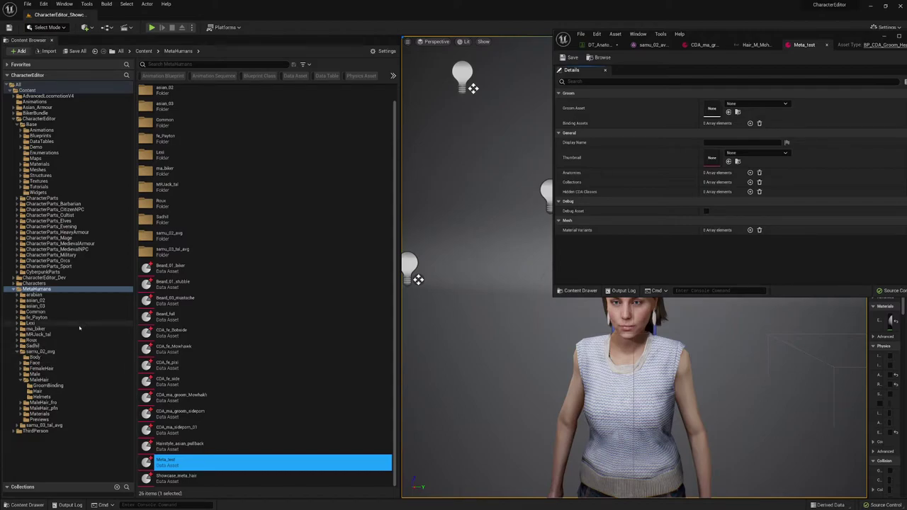
pyautogui.doubleClick(49, 295)
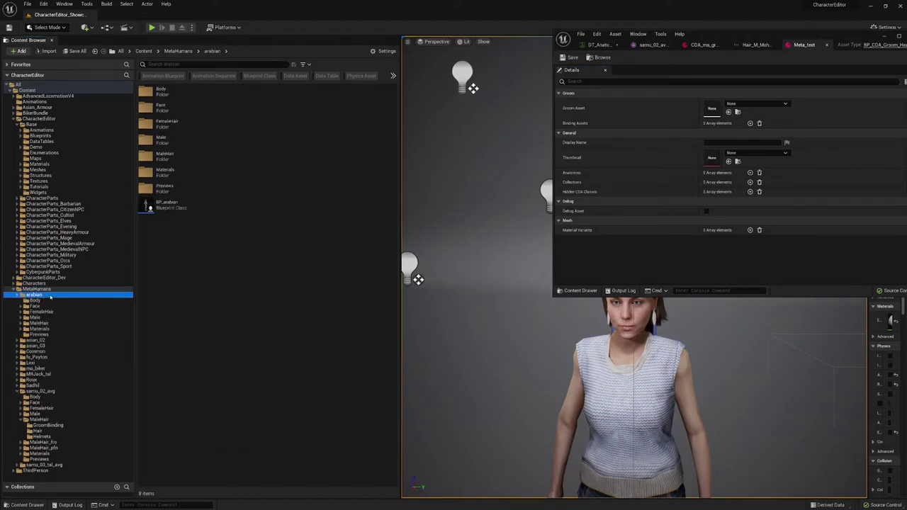
pyautogui.click(174, 203)
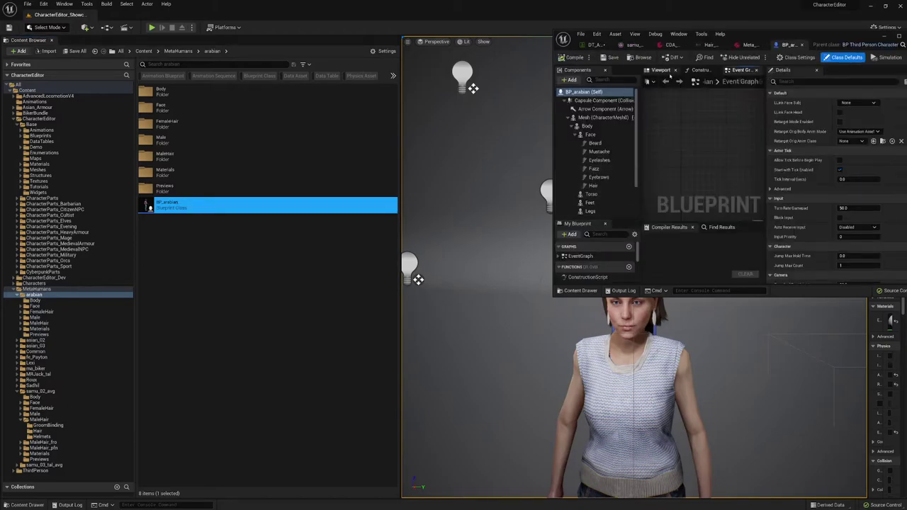
pyautogui.click(670, 71)
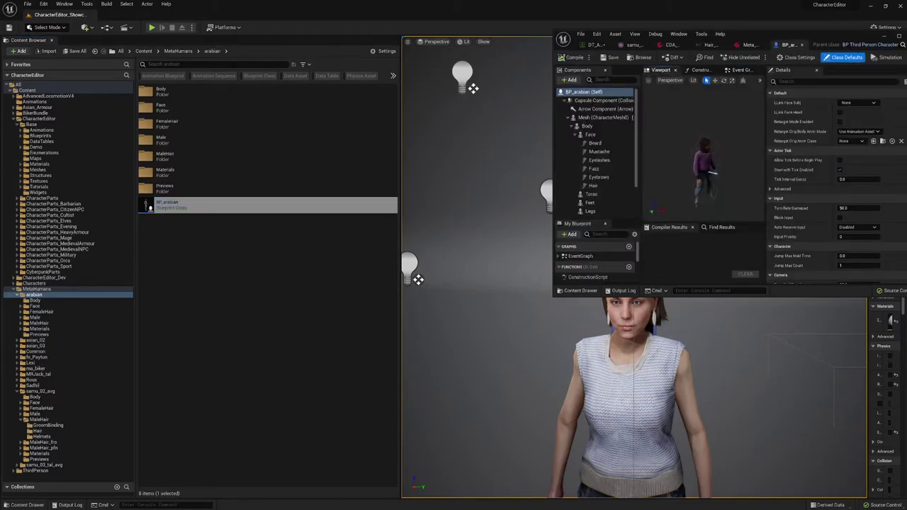
pyautogui.click(593, 185)
pyautogui.press('f')
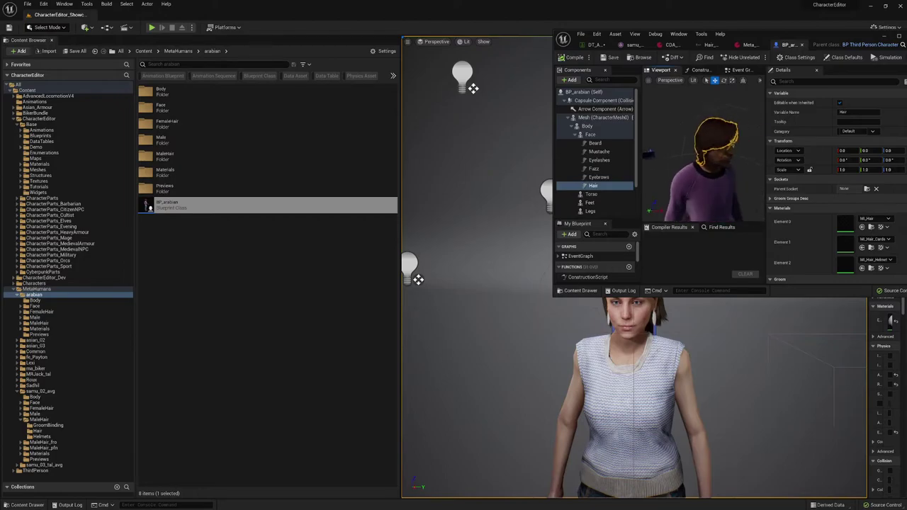
# - Set Meta_test's Groom Asset to Hair_M_SideSweptFringe, the groom used by BP_arabian's hair
pyautogui.click(641, 60)
pyautogui.moveTo(752, 33); pyautogui.dragTo(626, 76)
pyautogui.scroll(-5, 727, 251)
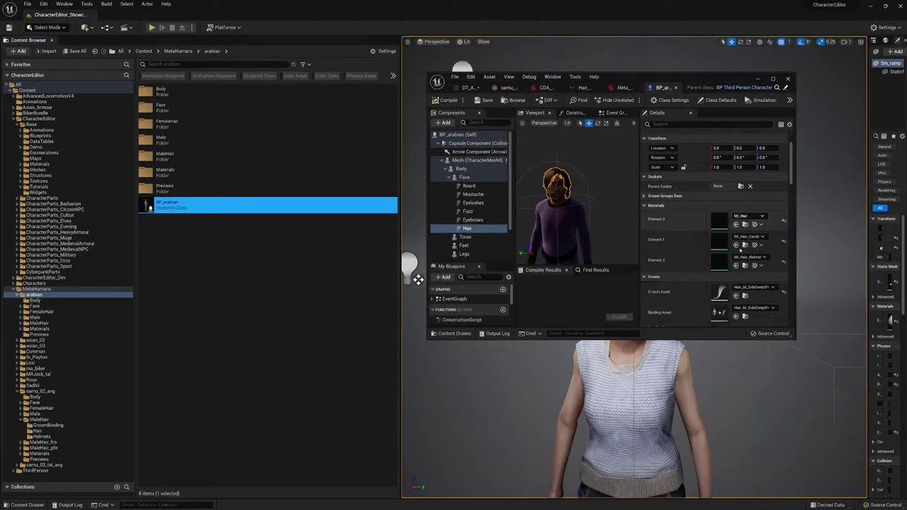
pyautogui.click(745, 239)
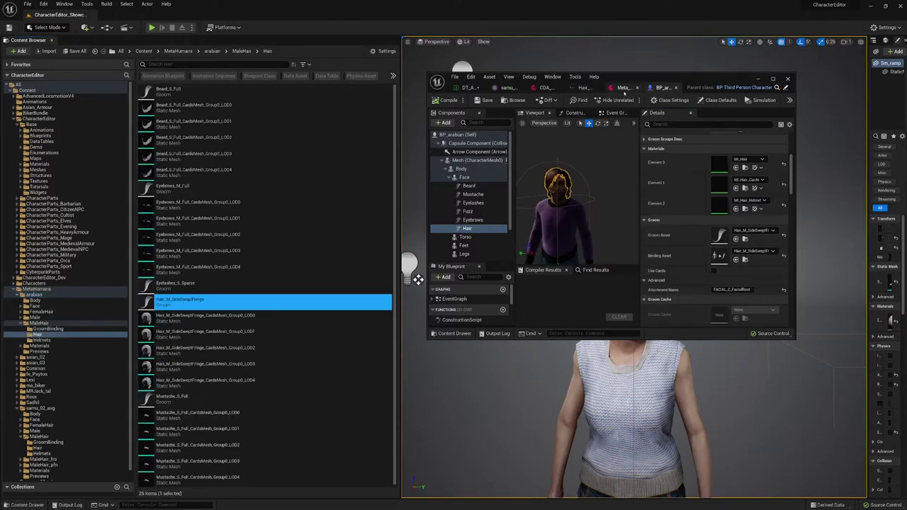
pyautogui.click(622, 88)
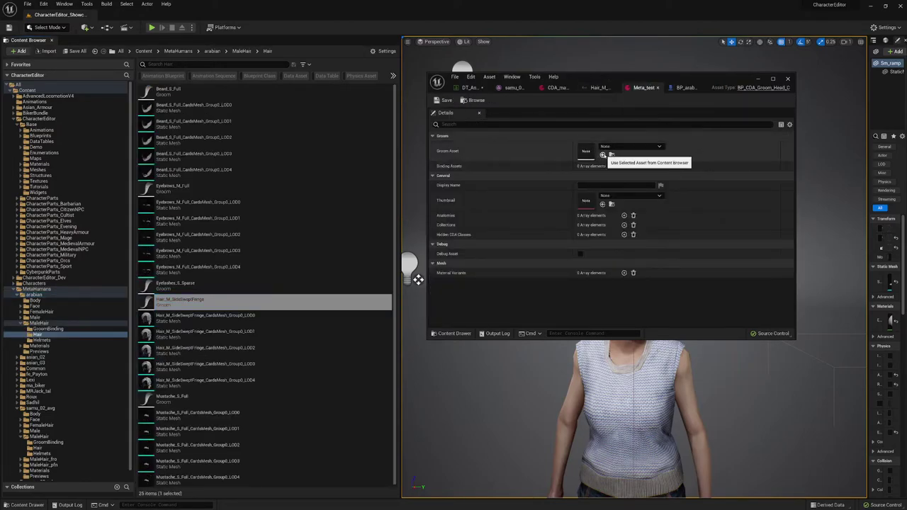
pyautogui.click(603, 155)
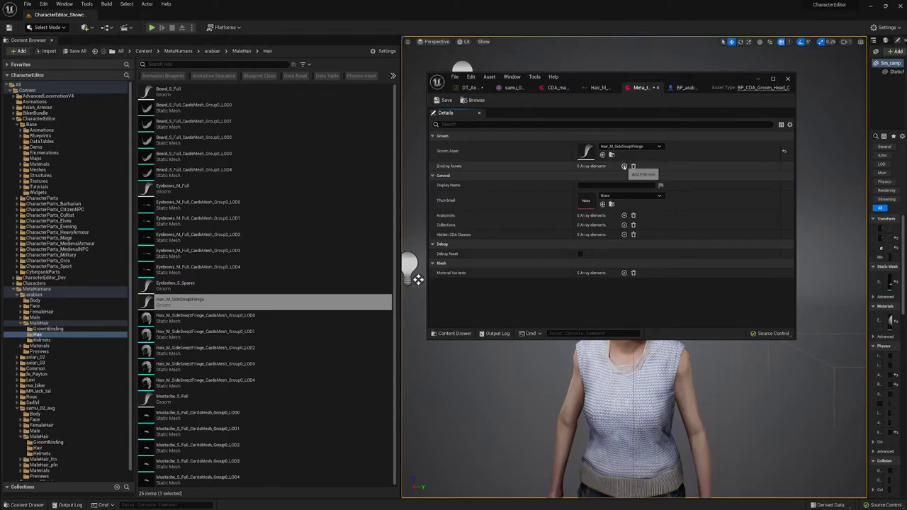
# - Add binding Hair_M_SideSweptFringe_m_head_Archetype_Binding to Meta_test and save it
pyautogui.click(624, 166)
pyautogui.click(611, 155)
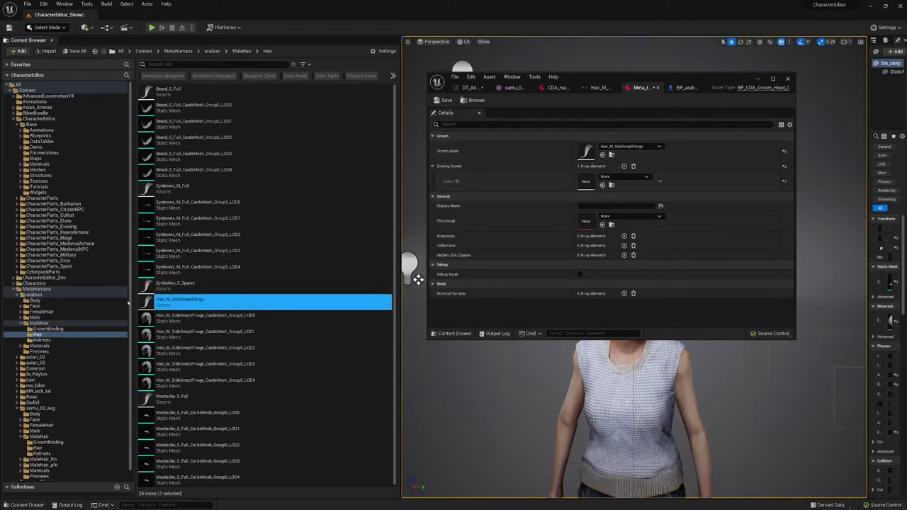
pyautogui.click(34, 294)
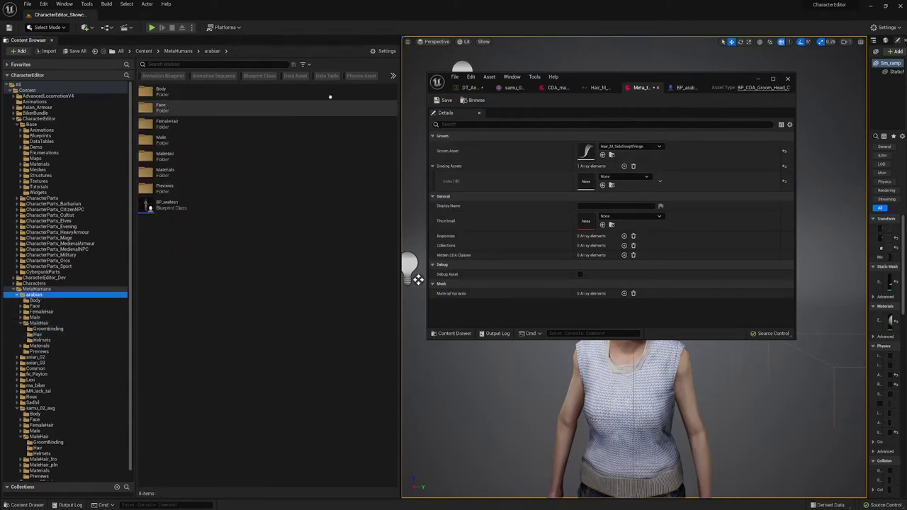
pyautogui.click(393, 76)
pyautogui.click(418, 126)
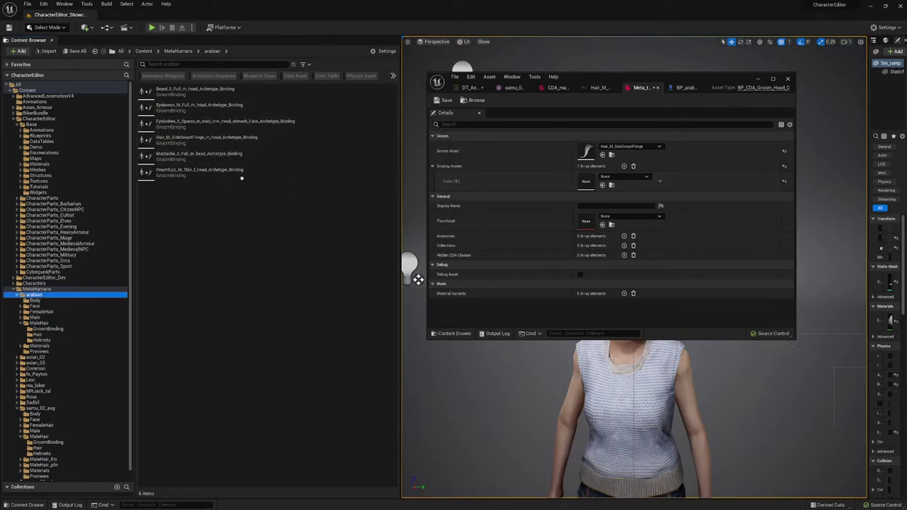
pyautogui.click(255, 140)
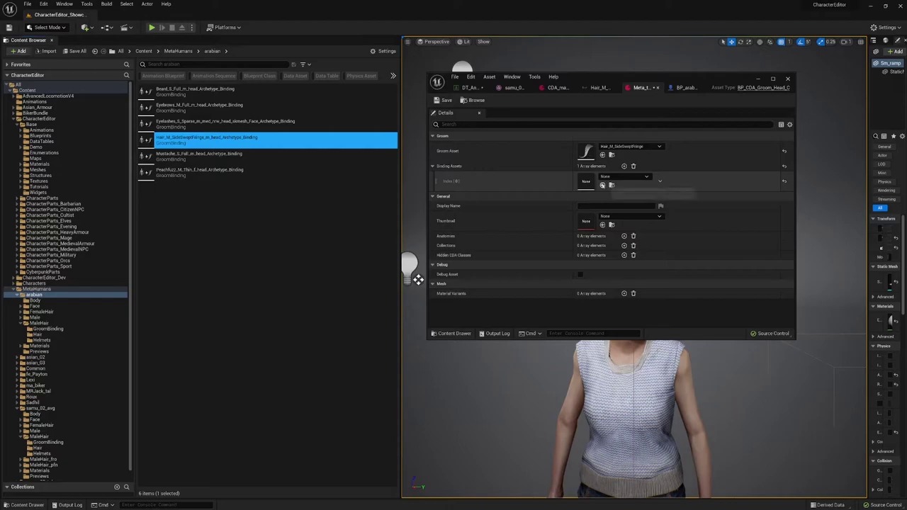
pyautogui.click(603, 185)
pyautogui.click(452, 101)
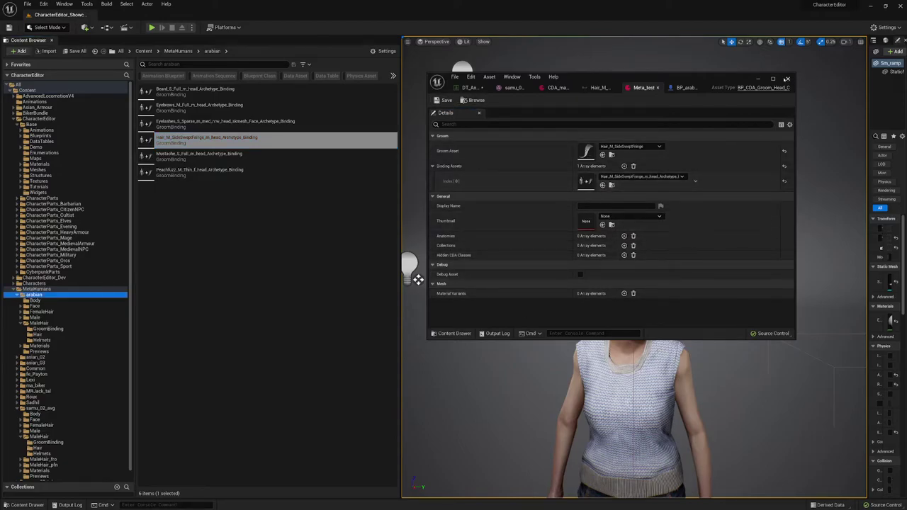
# - Play the Character Editor as a male character with Hair Collection set to Any Collection
pyautogui.click(787, 78)
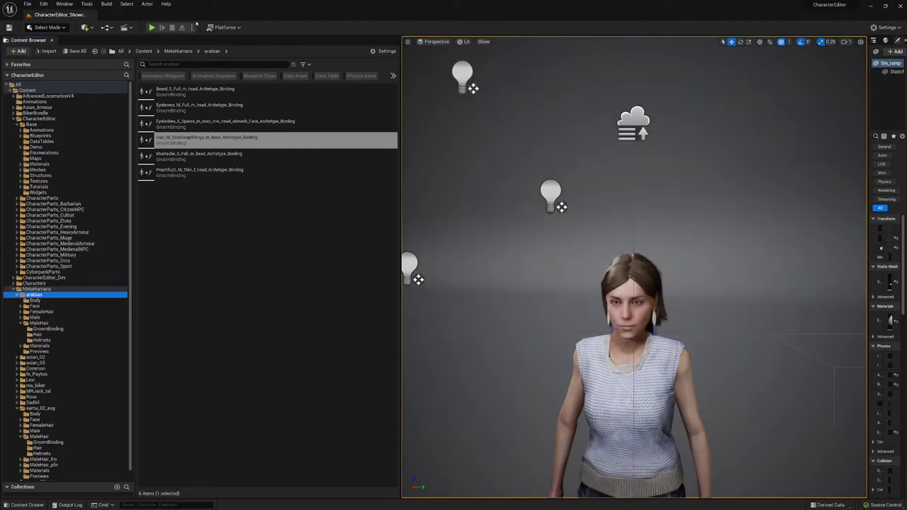
pyautogui.hotkey('alt', 'p')
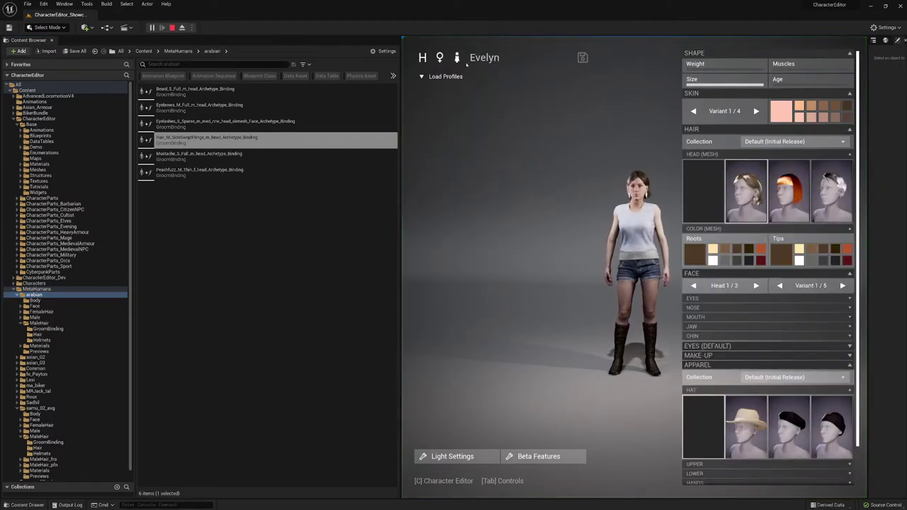
pyautogui.click(440, 58)
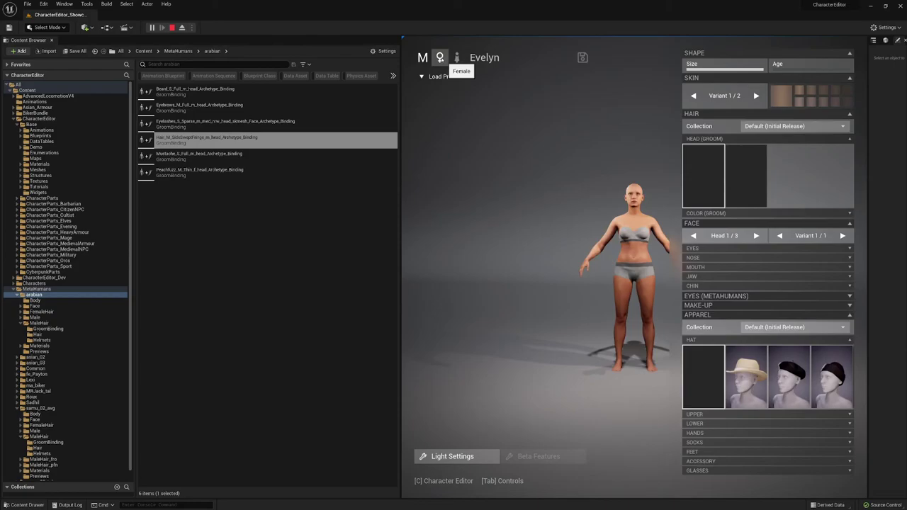
pyautogui.click(774, 126)
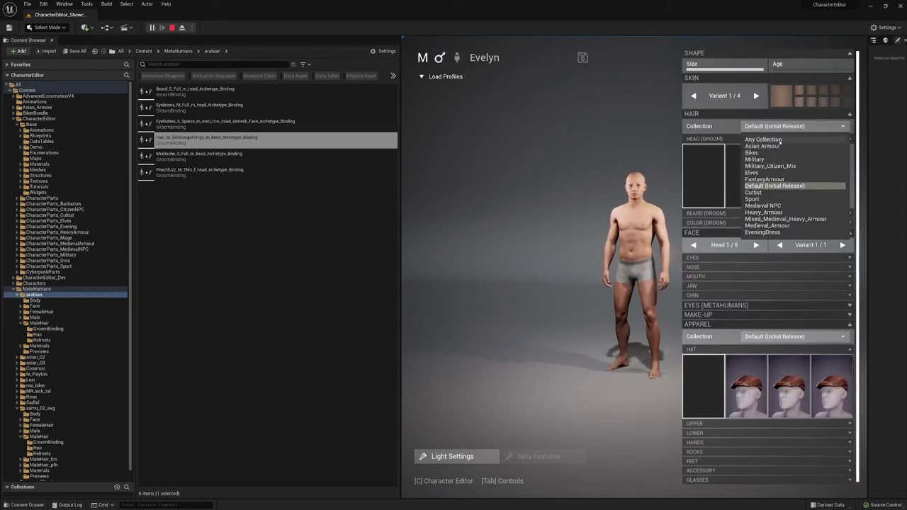
pyautogui.click(763, 139)
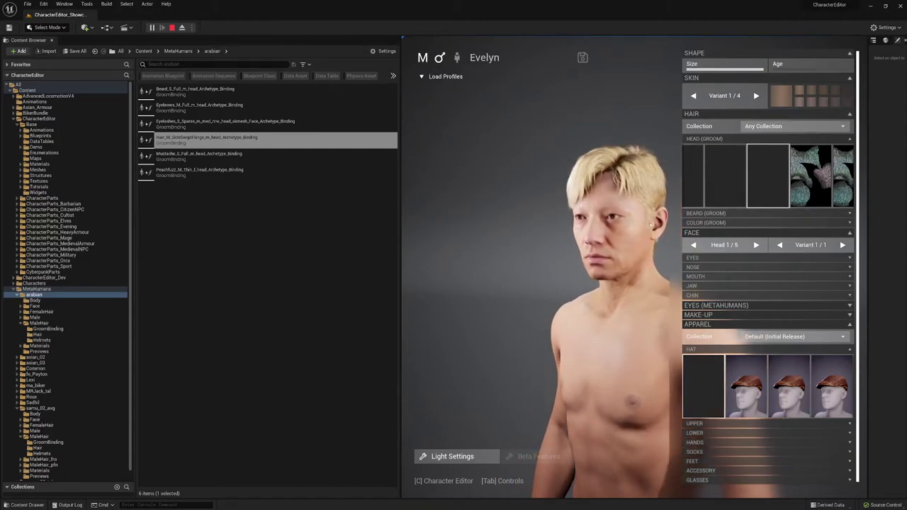
# - Set groom colour Base Melanin to 76%, nudge Ombre Melanin up, and Ombre Redness to 40%
pyautogui.click(828, 224)
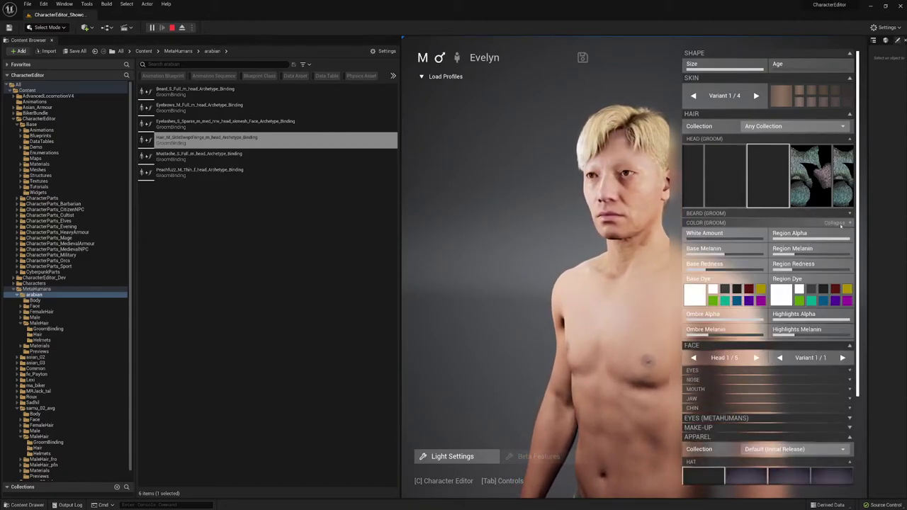
pyautogui.moveTo(404, 255); pyautogui.dragTo(122, 260)
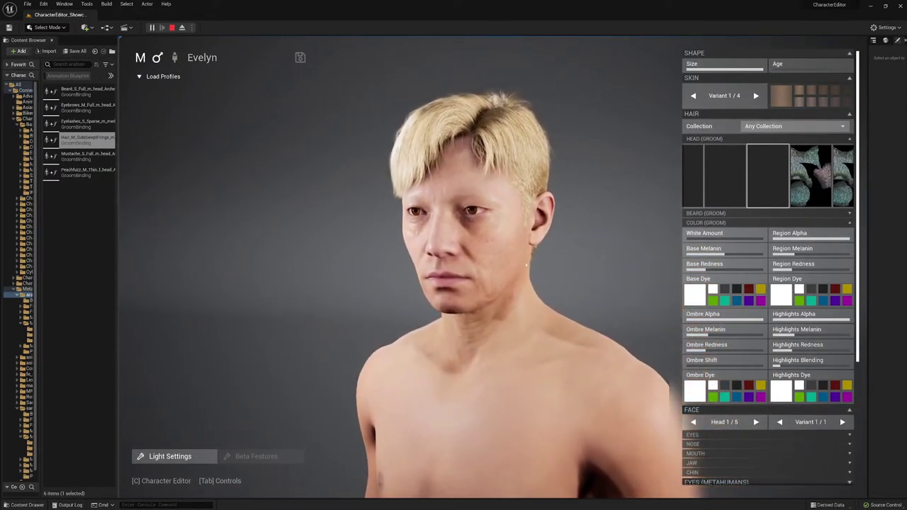
pyautogui.moveTo(736, 256)
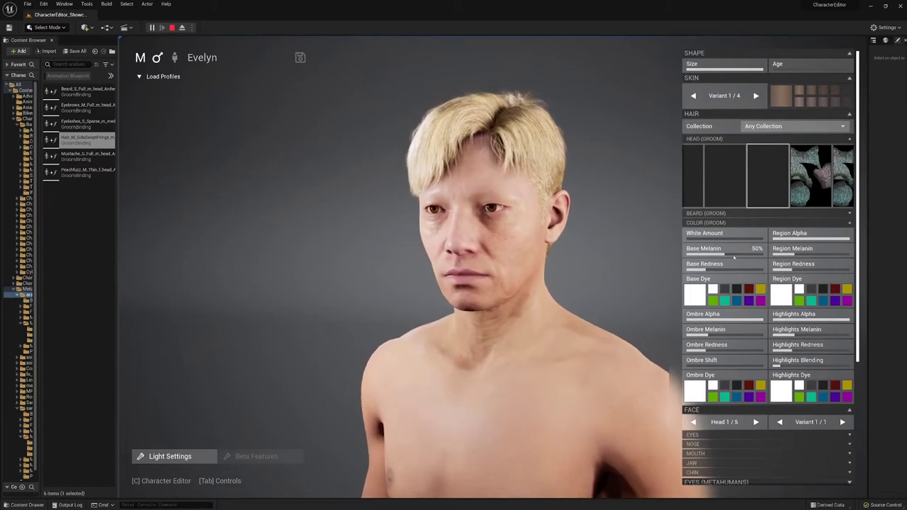
pyautogui.moveTo(730, 255)
pyautogui.mouseDown()
pyautogui.moveTo(748, 253)
pyautogui.moveTo(735, 255)
pyautogui.mouseUp()
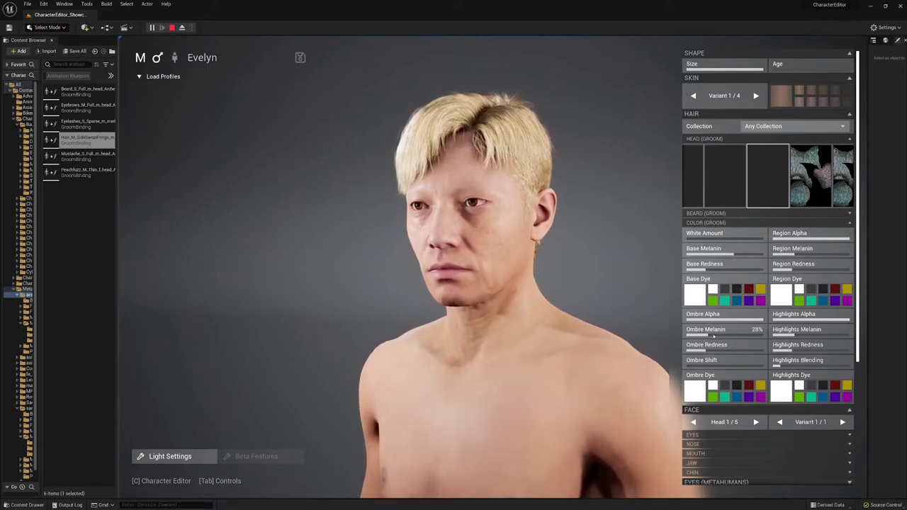
pyautogui.moveTo(736, 332)
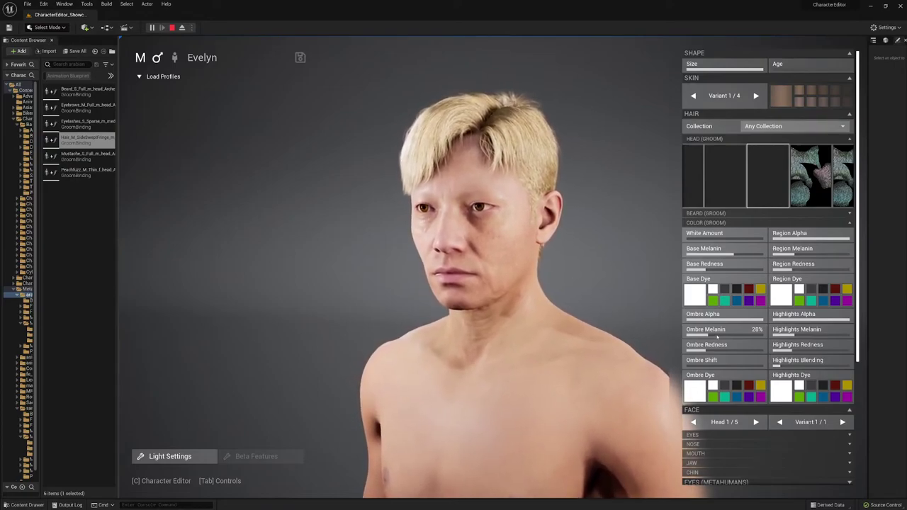
pyautogui.moveTo(757, 337); pyautogui.dragTo(758, 337)
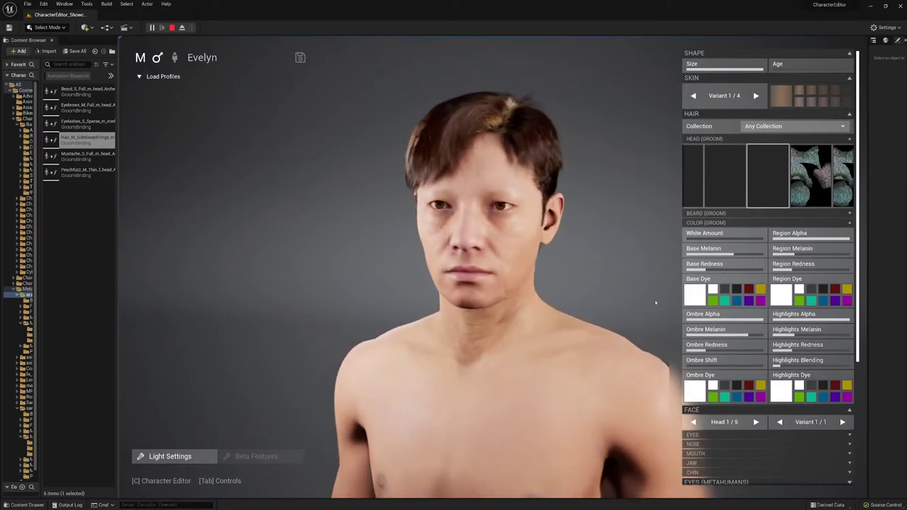
pyautogui.moveTo(707, 350); pyautogui.dragTo(746, 352)
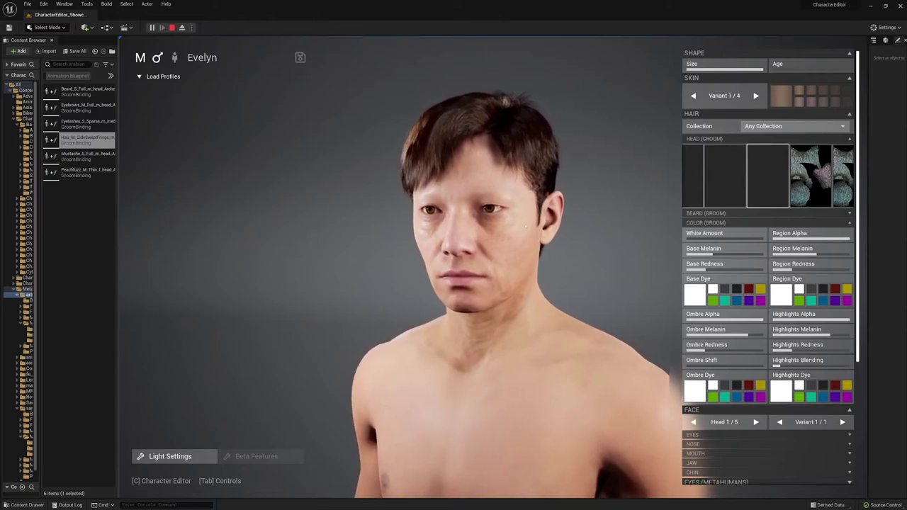
# - Rotate the character to inspect the hair and raise Ombre Redness to 59%
pyautogui.moveTo(445, 232); pyautogui.dragTo(536, 294)
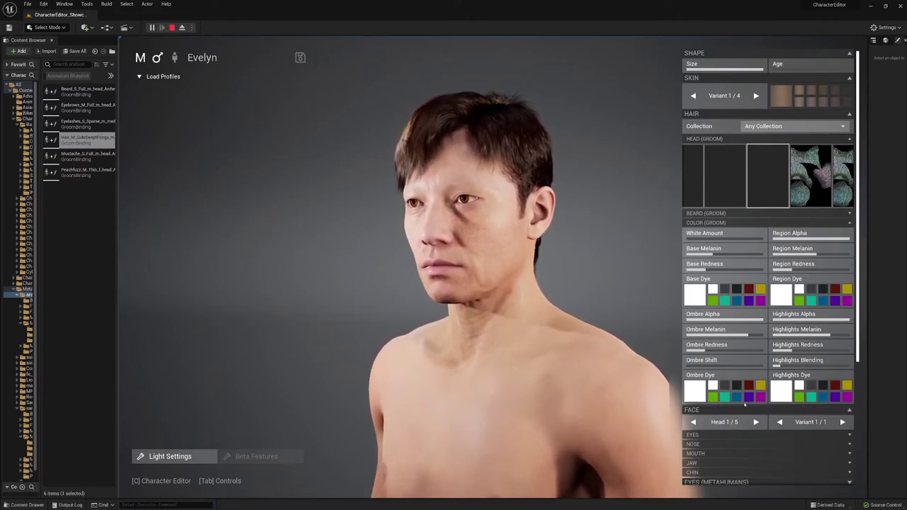
pyautogui.moveTo(726, 345)
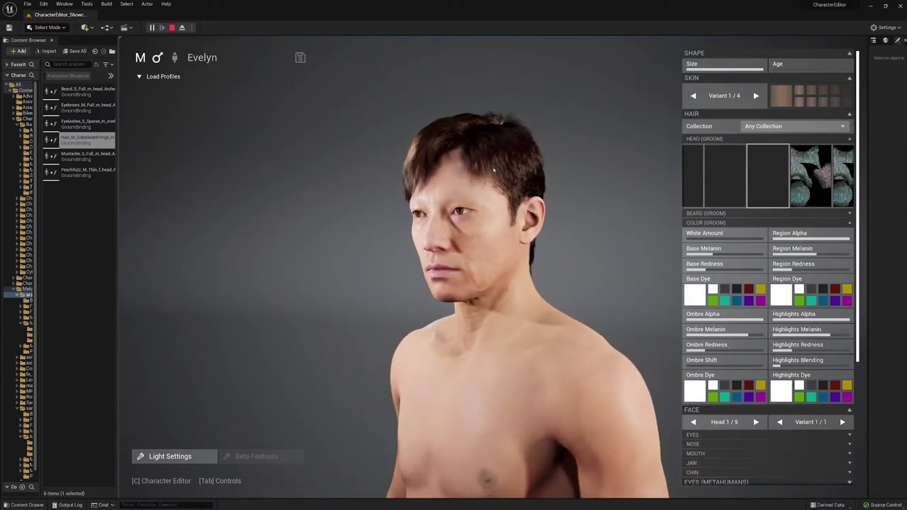
pyautogui.moveTo(711, 350); pyautogui.dragTo(734, 350)
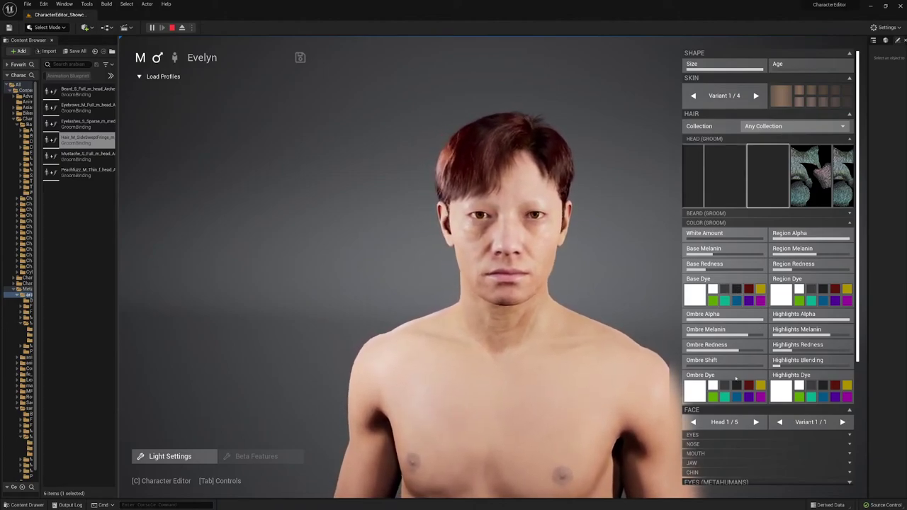
# - On the second head, try the bun groom, then settle on the short side-swept brown hair
pyautogui.click(757, 423)
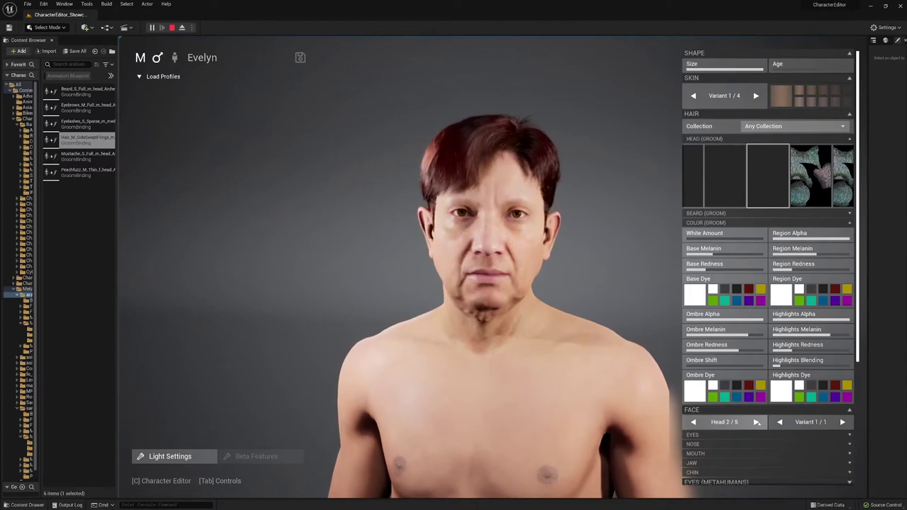
pyautogui.click(782, 166)
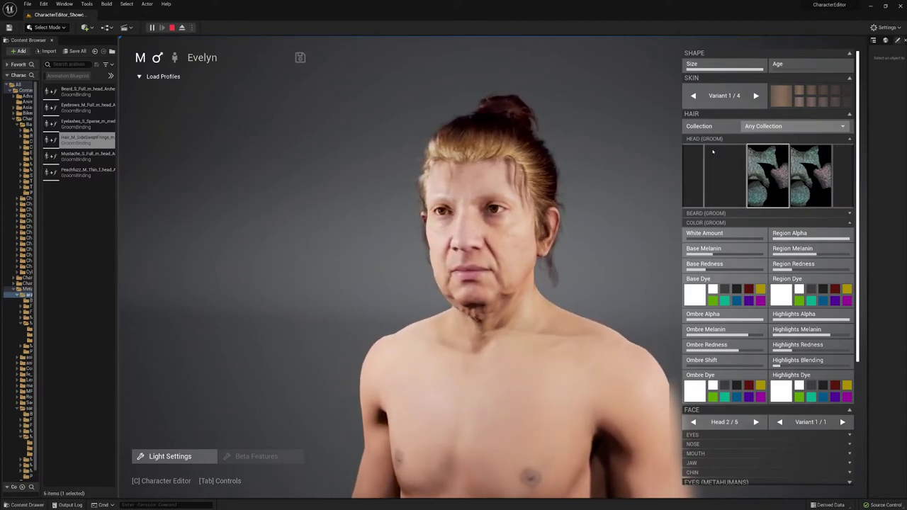
pyautogui.click(723, 171)
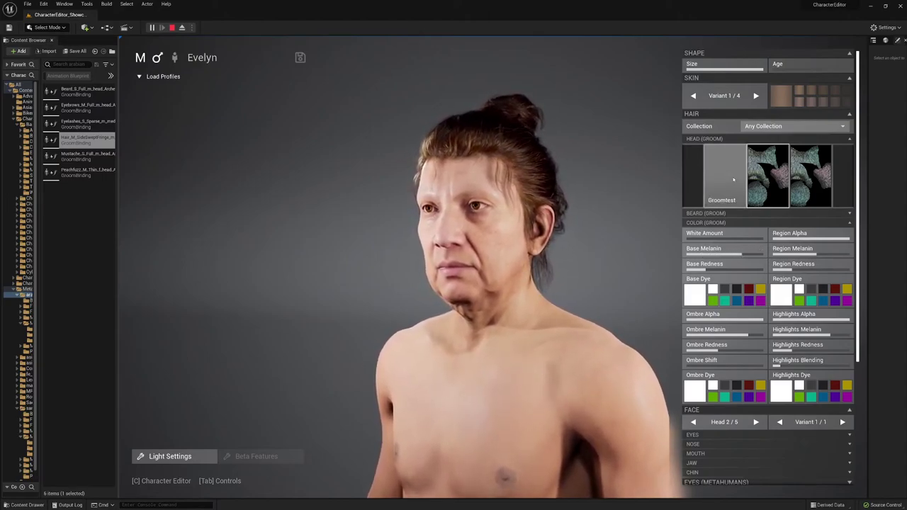
pyautogui.click(724, 175)
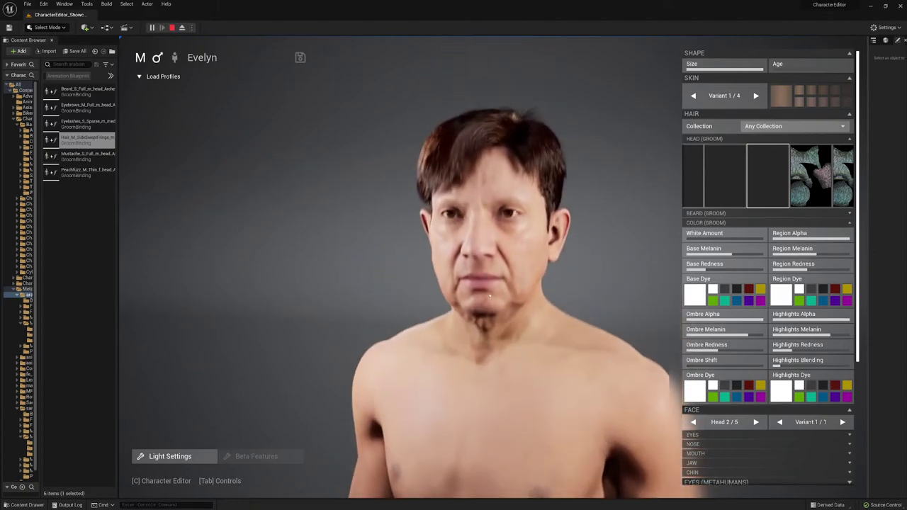
# - Step the face Head selector forward to Head 5 of 5
pyautogui.click(756, 422)
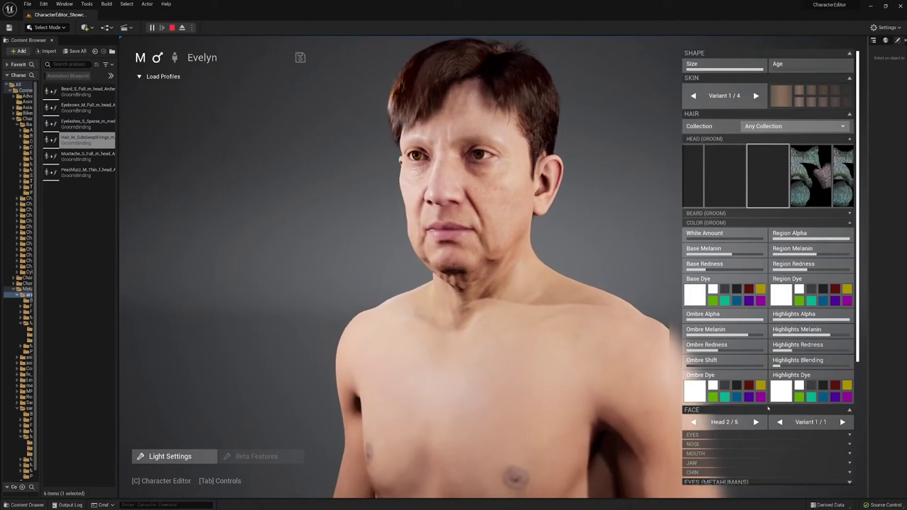
pyautogui.click(755, 422)
pyautogui.click(756, 422)
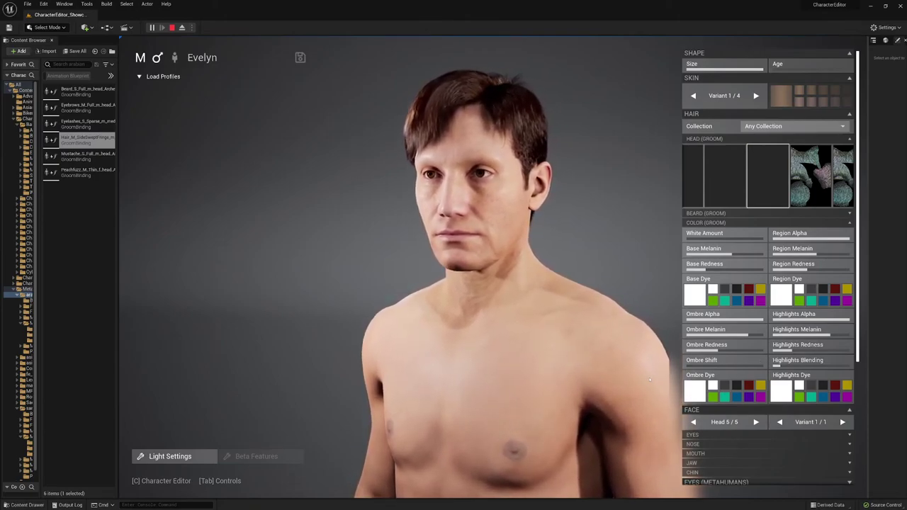
# - Compare the mohawk and long brown hair grooms in profile, settling on the mohawk
pyautogui.press('Right')
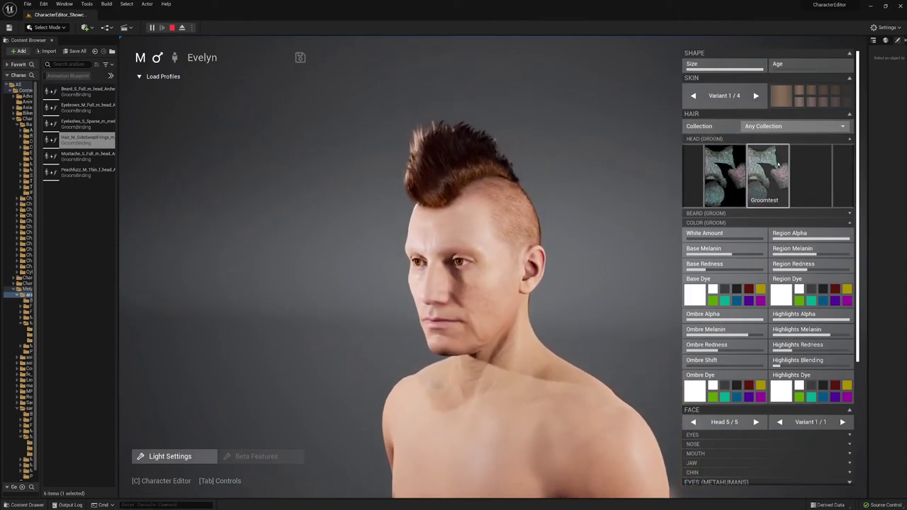
pyautogui.press('Right')
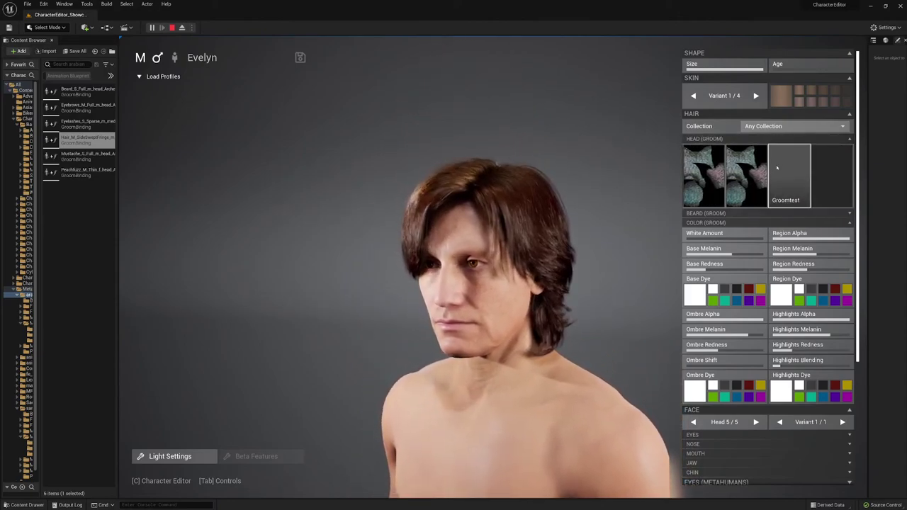
pyautogui.moveTo(547, 219); pyautogui.dragTo(454, 223)
pyautogui.click(746, 177)
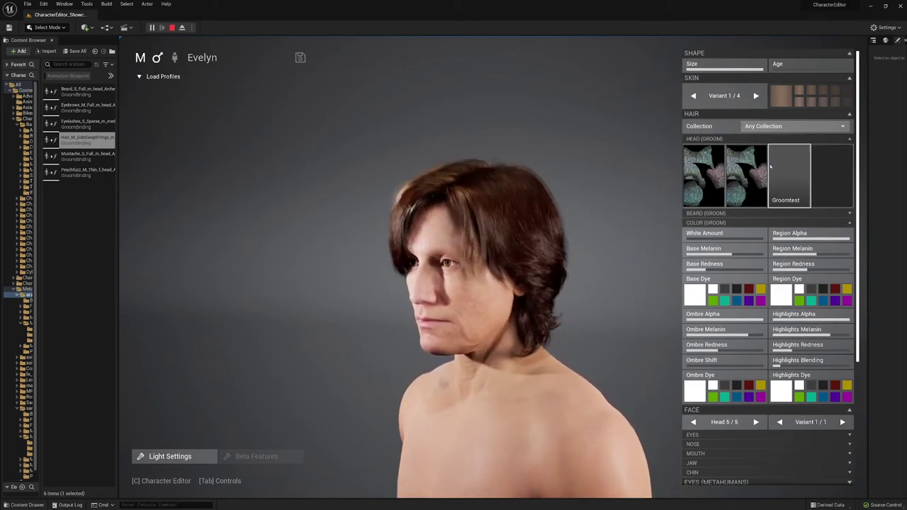
pyautogui.click(787, 171)
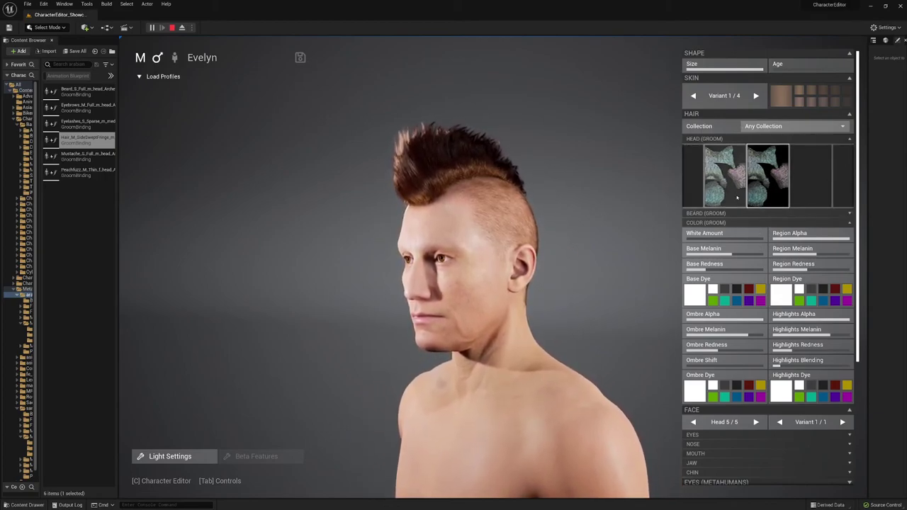
# - Cycle through the face heads, checking the side view, to reach Head 3 of 5
pyautogui.click(756, 422)
pyautogui.click(756, 422)
pyautogui.click(756, 421)
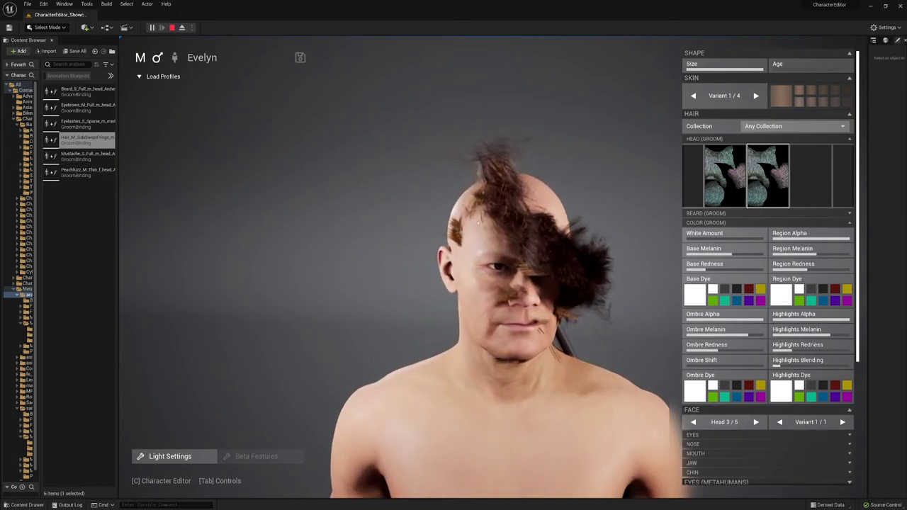
pyautogui.moveTo(524, 249); pyautogui.dragTo(486, 250)
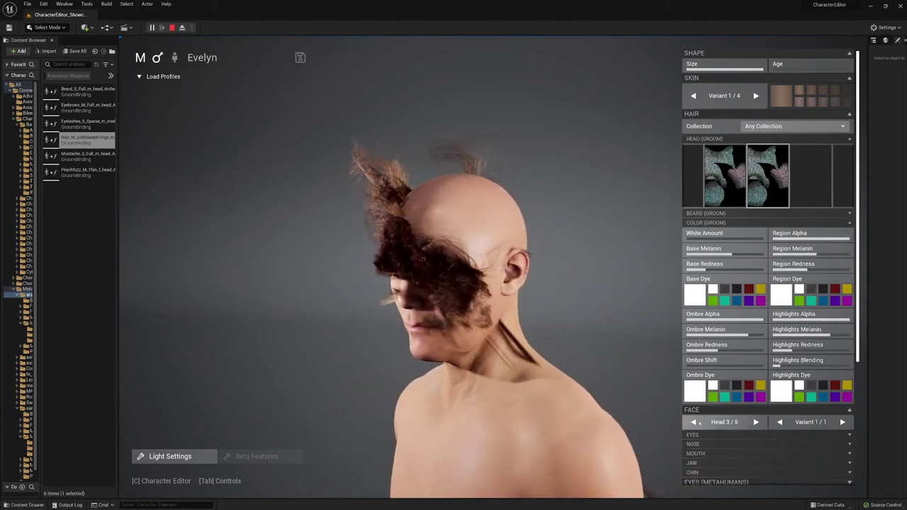
pyautogui.click(694, 421)
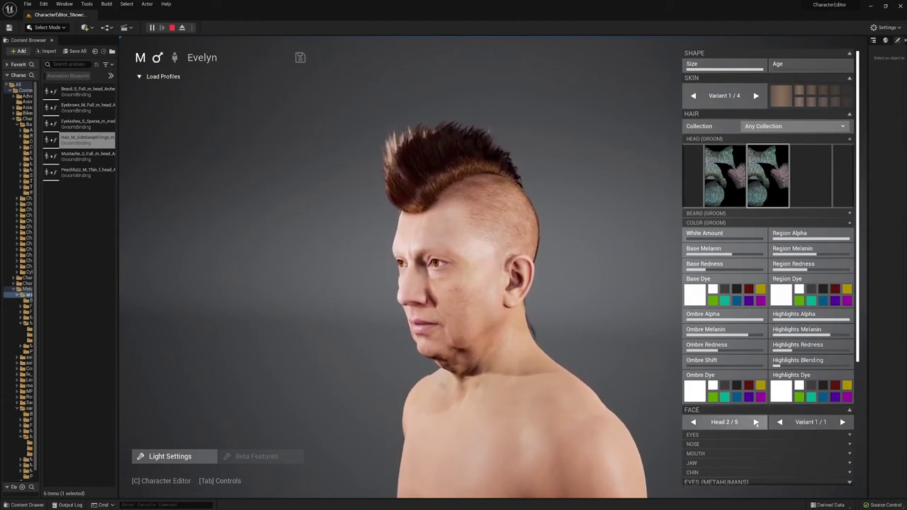
pyautogui.moveTo(443, 259); pyautogui.dragTo(481, 232)
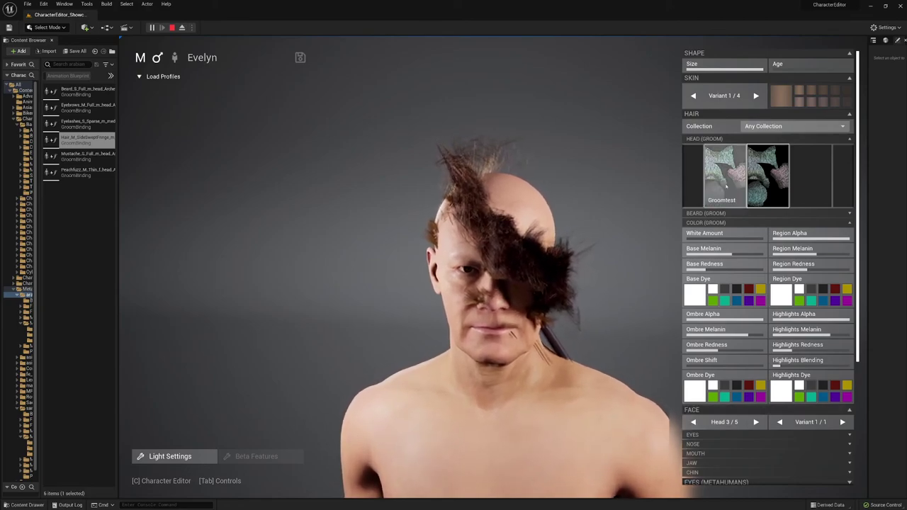
# - Scroll the Head (Groom) strip to the short brown hair
pyautogui.scroll(3, 726, 186)
pyautogui.scroll(4, 726, 186)
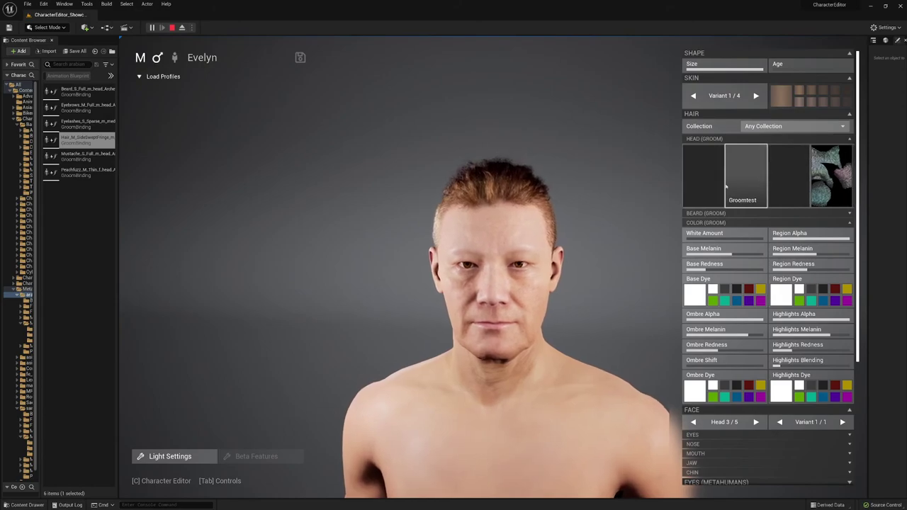
pyautogui.scroll(-1, 726, 186)
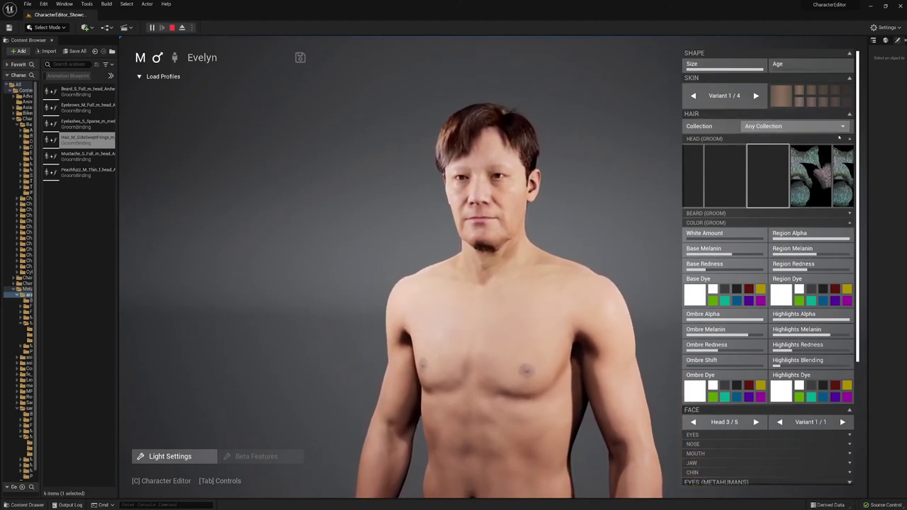
# - Collapse Color (Groom) and Face, then raise the Eyes Color 2 Tone to 43%
pyautogui.click(851, 224)
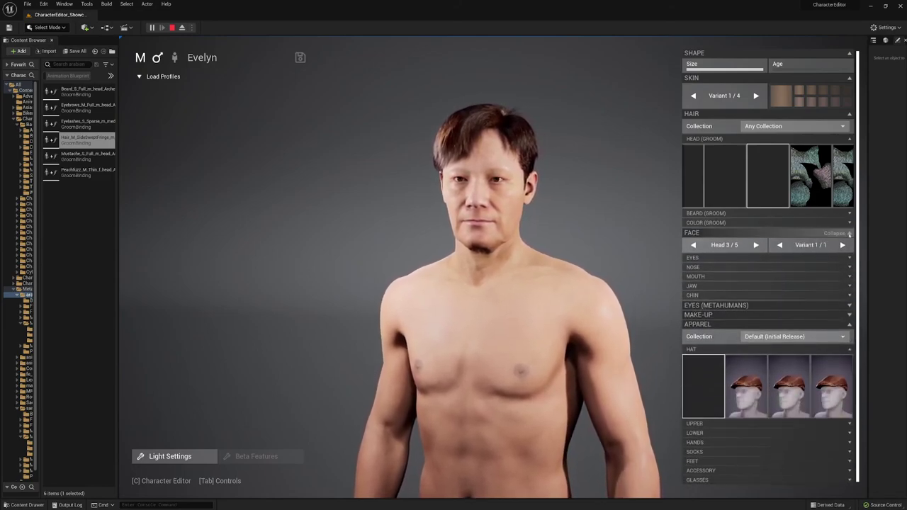
pyautogui.click(850, 233)
pyautogui.click(850, 242)
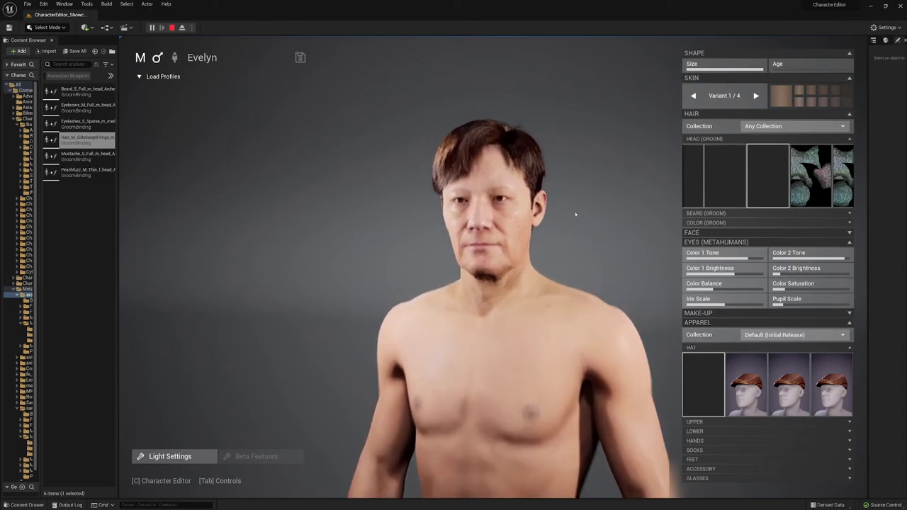
pyautogui.moveTo(782, 256); pyautogui.dragTo(807, 256)
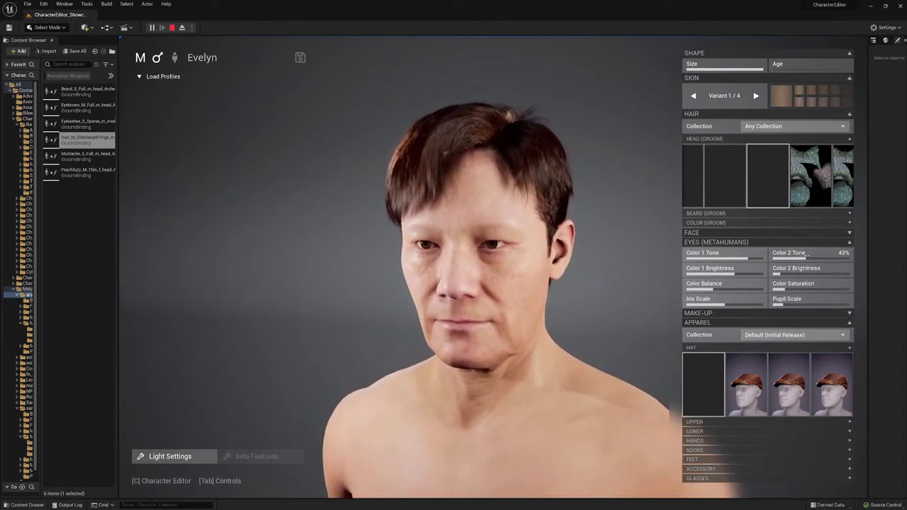
# - Set Apparel Collection to Biker and randomize the outfit several times
pyautogui.click(780, 336)
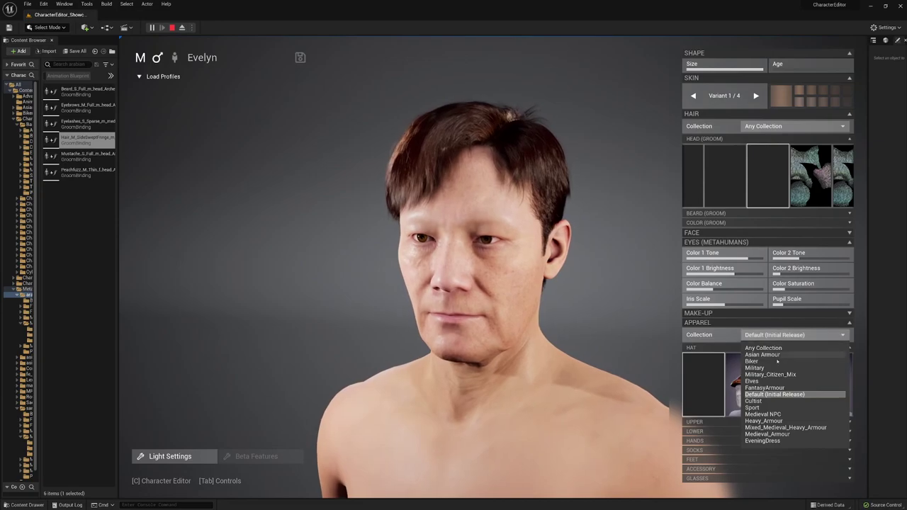
pyautogui.click(778, 362)
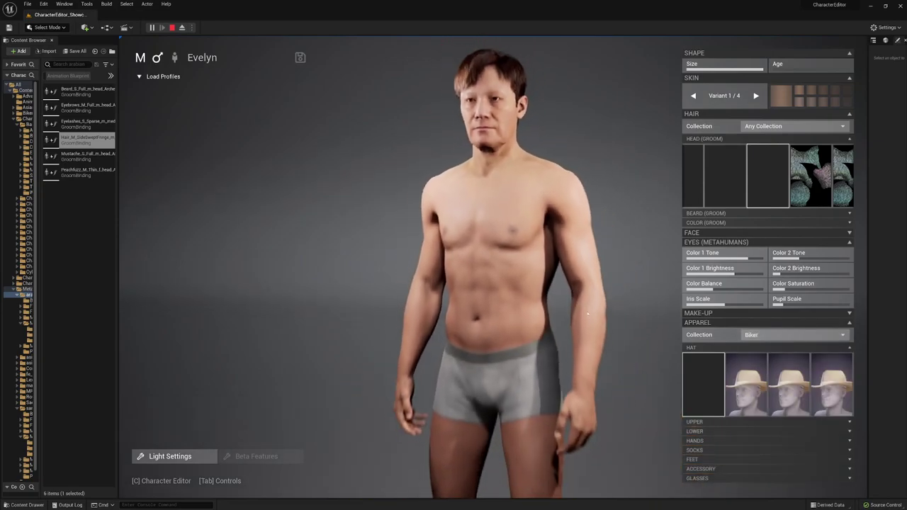
pyautogui.click(689, 325)
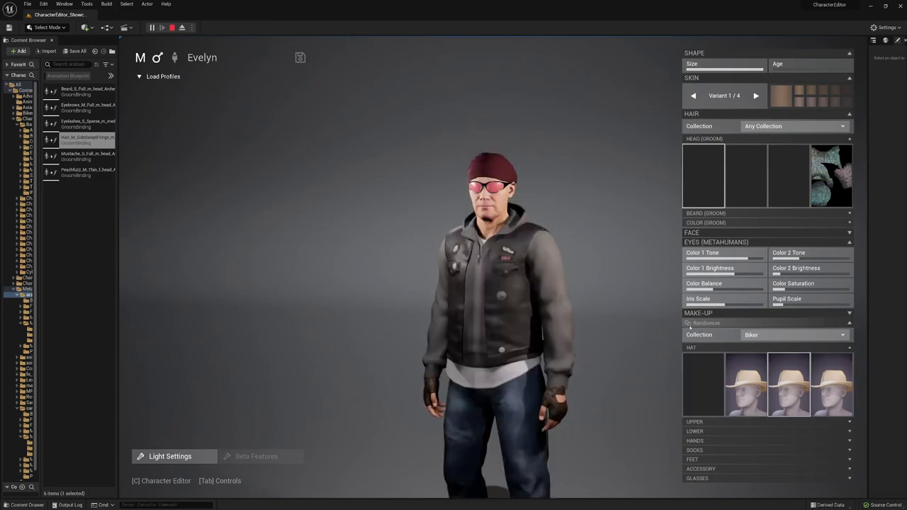
pyautogui.click(689, 325)
pyautogui.click(689, 325)
pyautogui.click(689, 325)
pyautogui.click(689, 325)
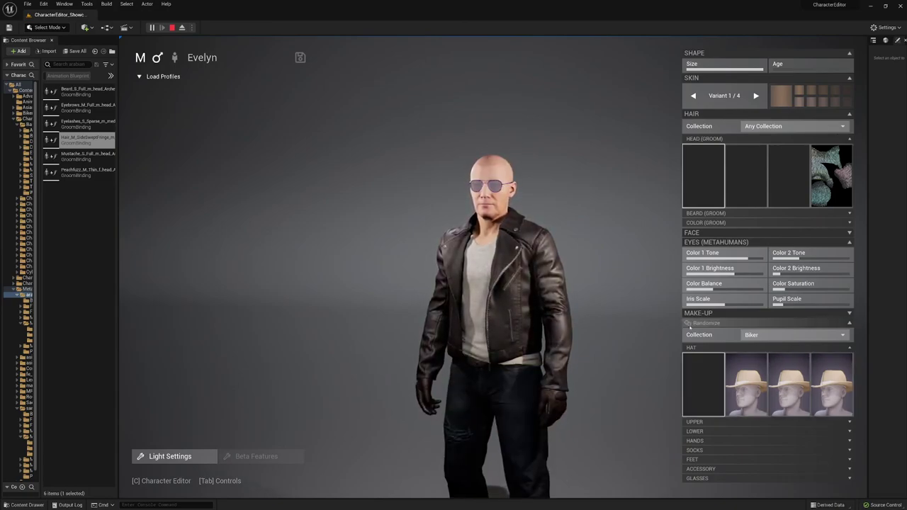
pyautogui.click(689, 325)
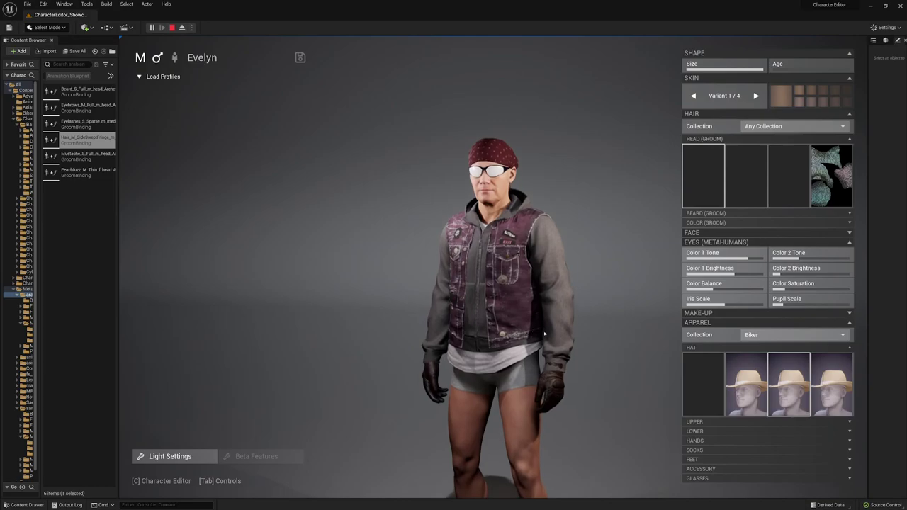
pyautogui.scroll(-3, 544, 333)
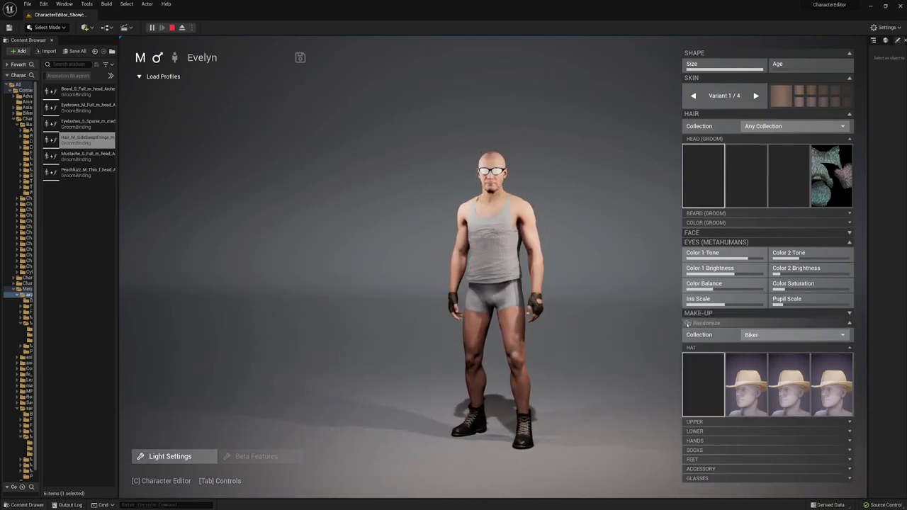
# - Switch the apparel collection to Asian Armour and randomize the outfit
pyautogui.click(770, 335)
pyautogui.click(763, 354)
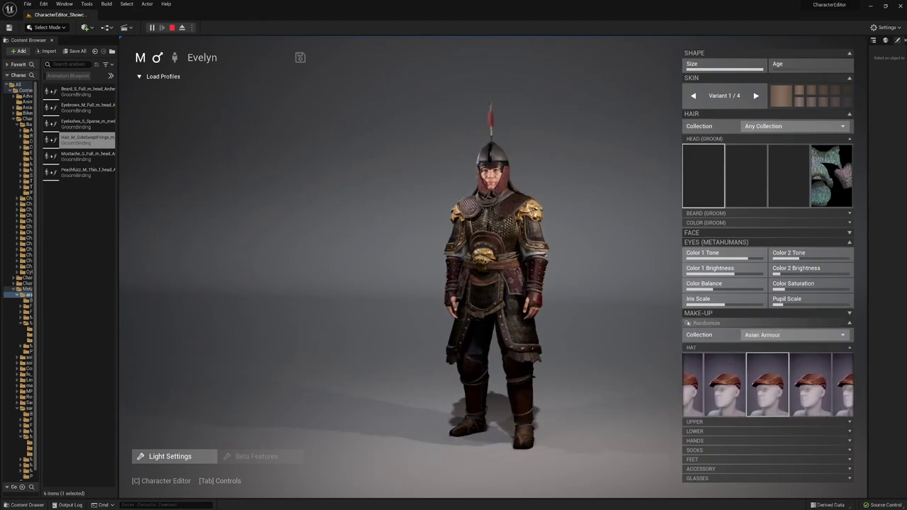
pyautogui.click(688, 323)
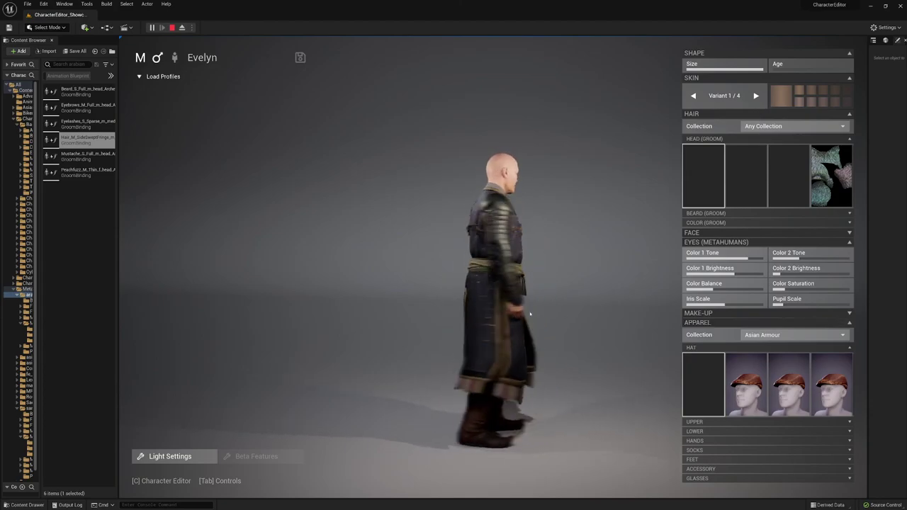
# - Choose Mixed_Medieval_Heavy_Armour and randomize the armour outfit repeatedly
pyautogui.click(798, 336)
pyautogui.click(787, 428)
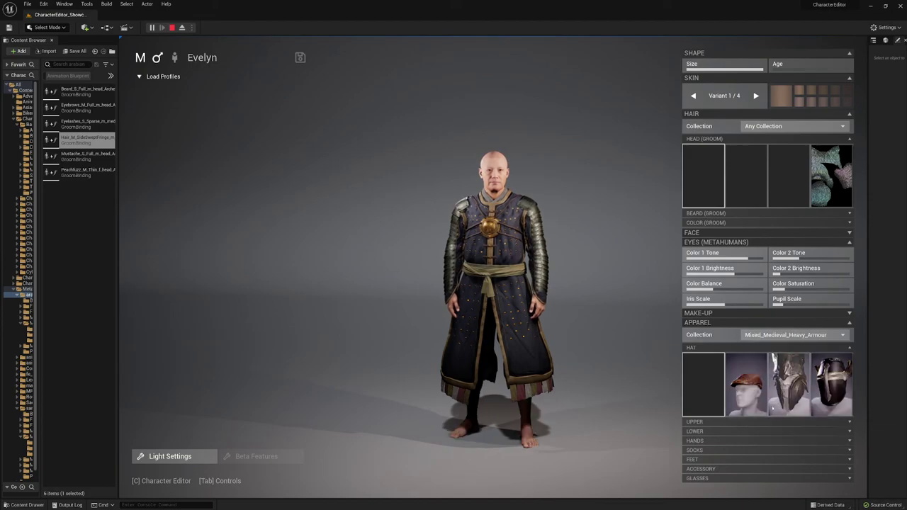
pyautogui.click(691, 324)
pyautogui.click(691, 324)
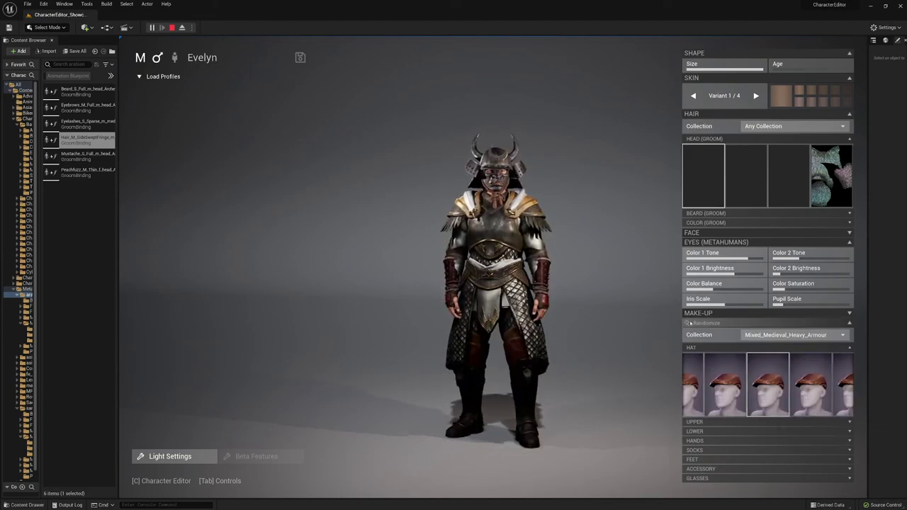
pyautogui.click(690, 323)
pyautogui.click(690, 323)
pyautogui.click(690, 323)
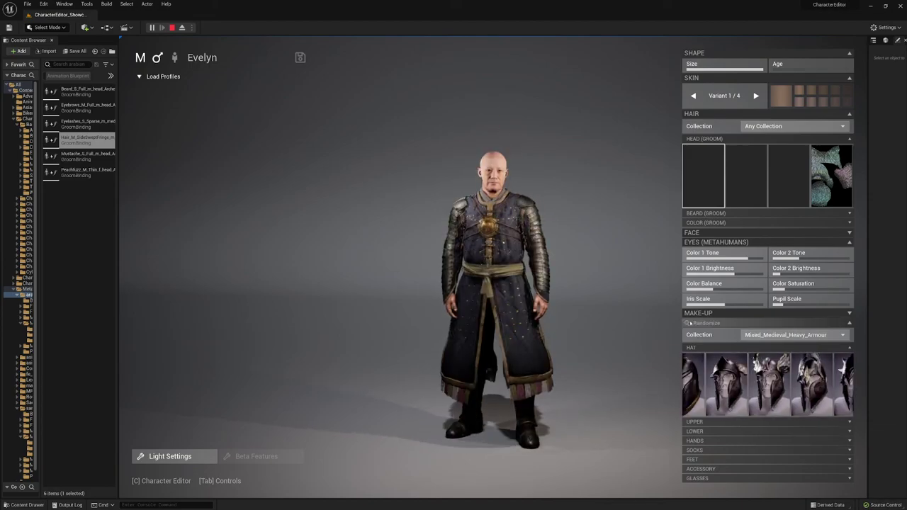
pyautogui.click(690, 323)
pyautogui.click(691, 324)
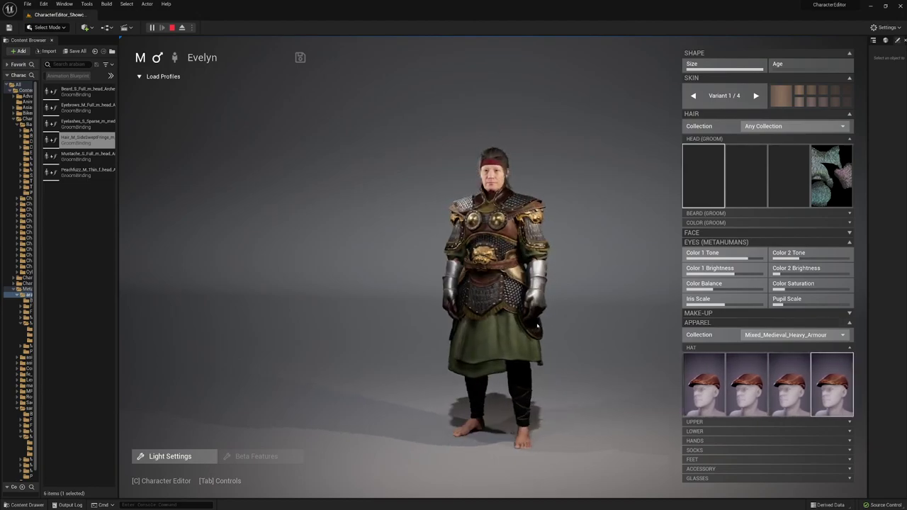